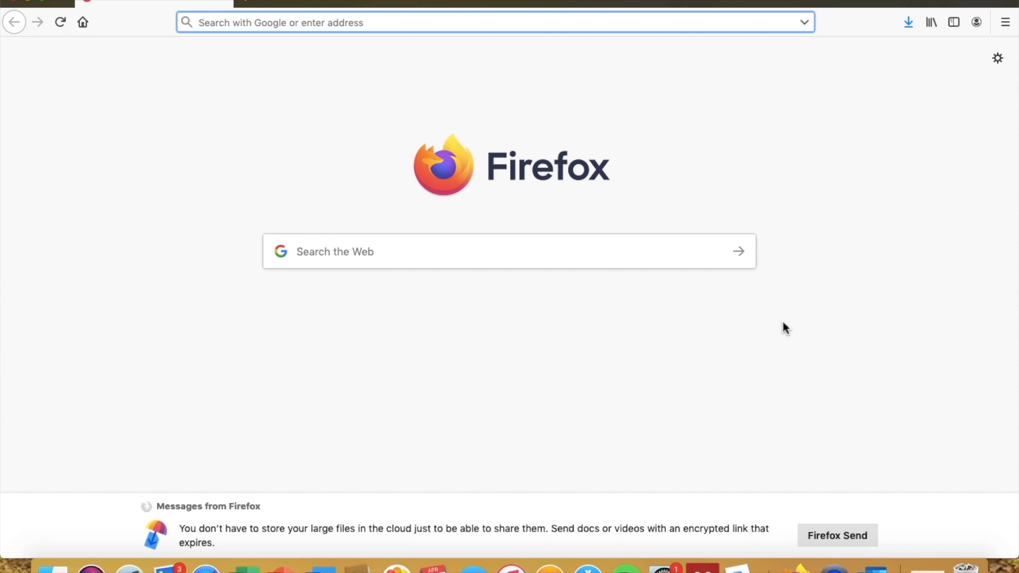
- Go to google.co.uk and check which Google account is signed in
{"action": "type", "text": "googl"}
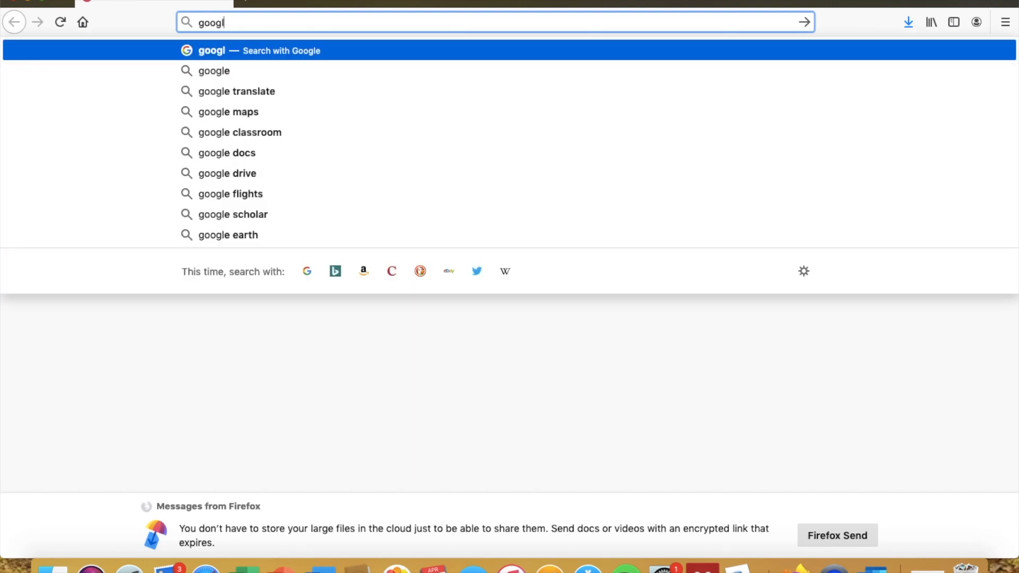
{"action": "type", "text": "e.co.uk"}
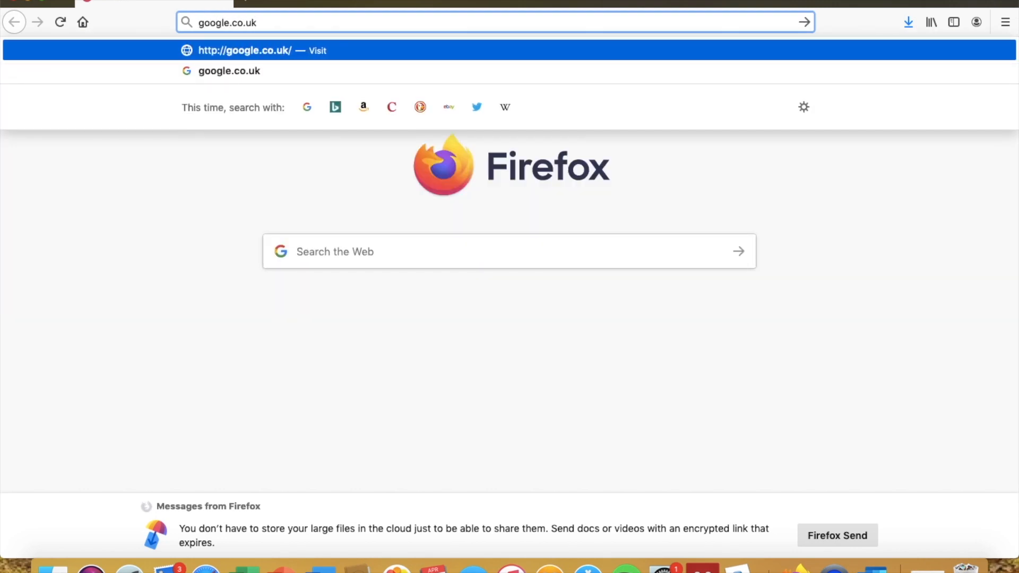
{"action": "key", "text": "Return"}
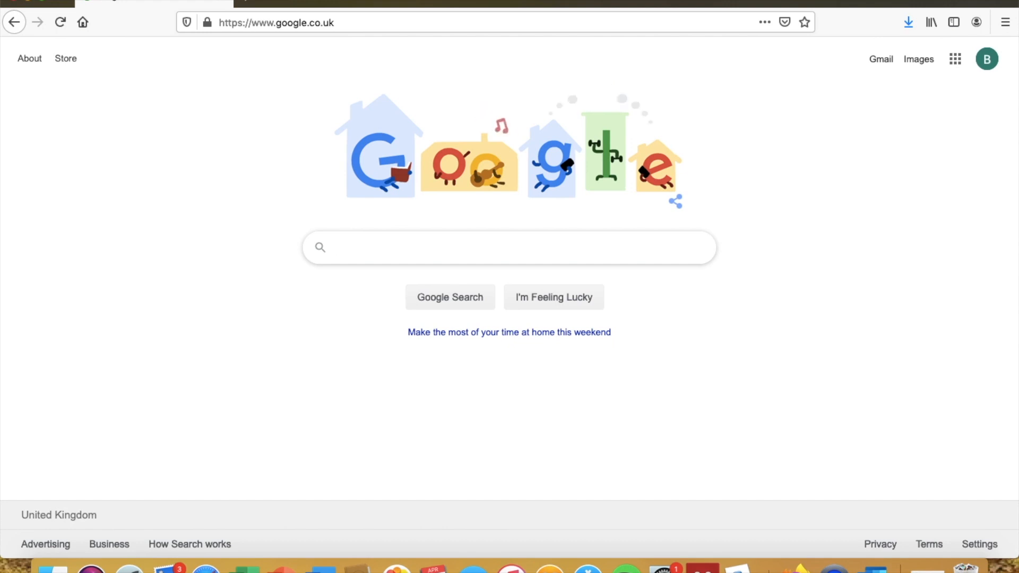
{"action": "left_click", "coordinate": [991, 67]}
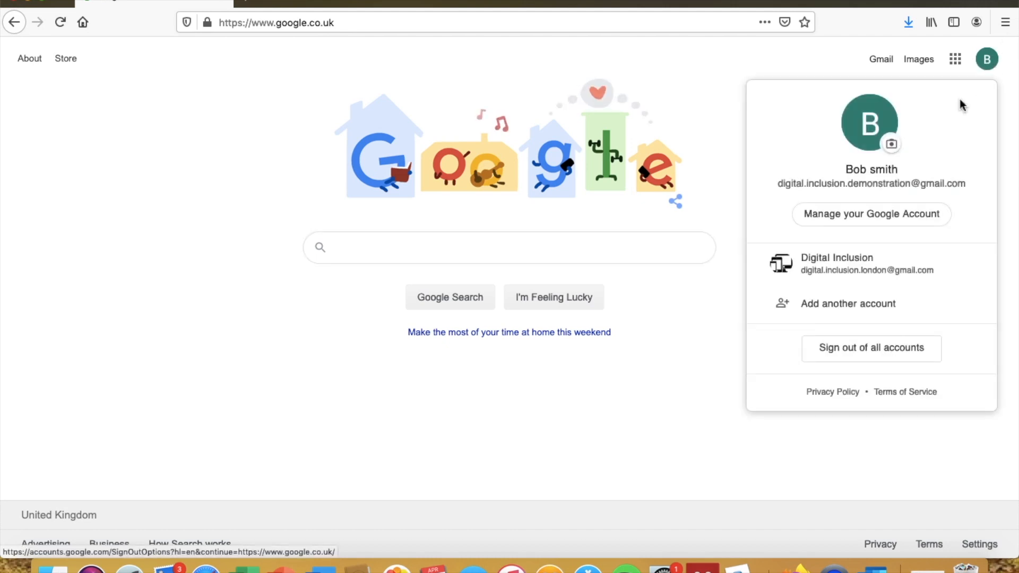
{"action": "left_click", "coordinate": [720, 380]}
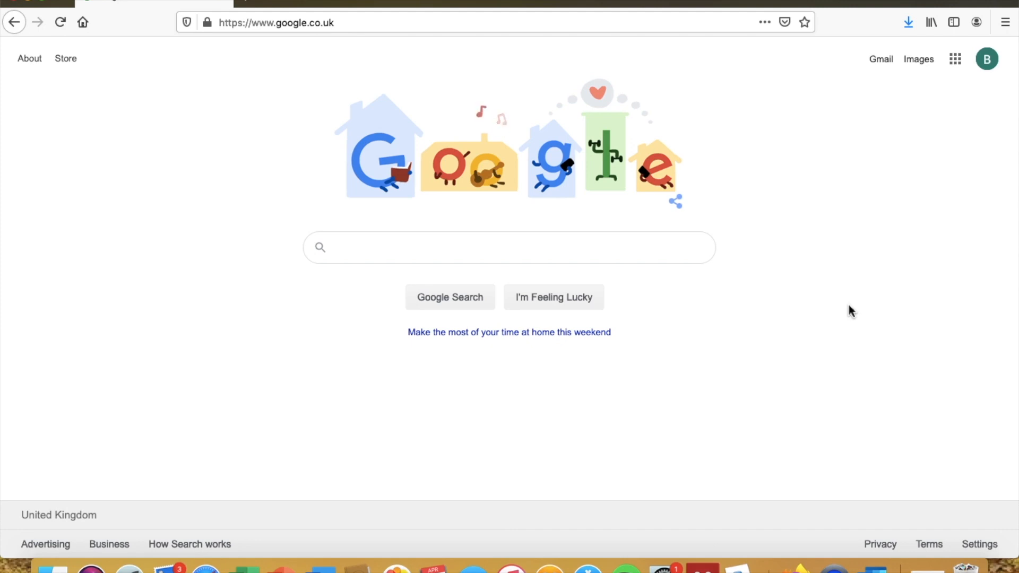
- Open Google Sheets from the list of Google apps
{"action": "left_click", "coordinate": [955, 60]}
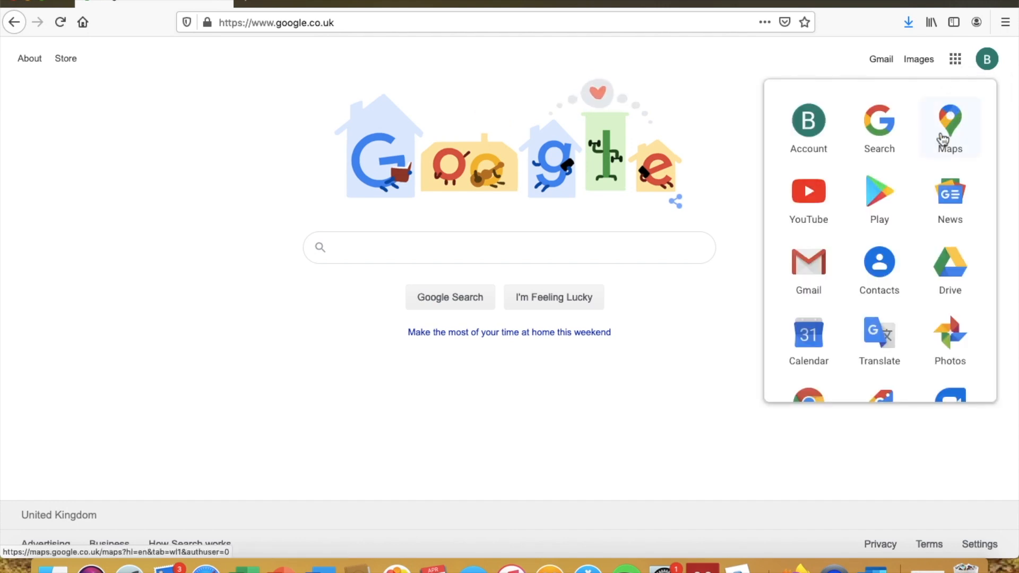
{"action": "scroll", "coordinate": [952, 212], "scroll_direction": "down", "scroll_amount": 1}
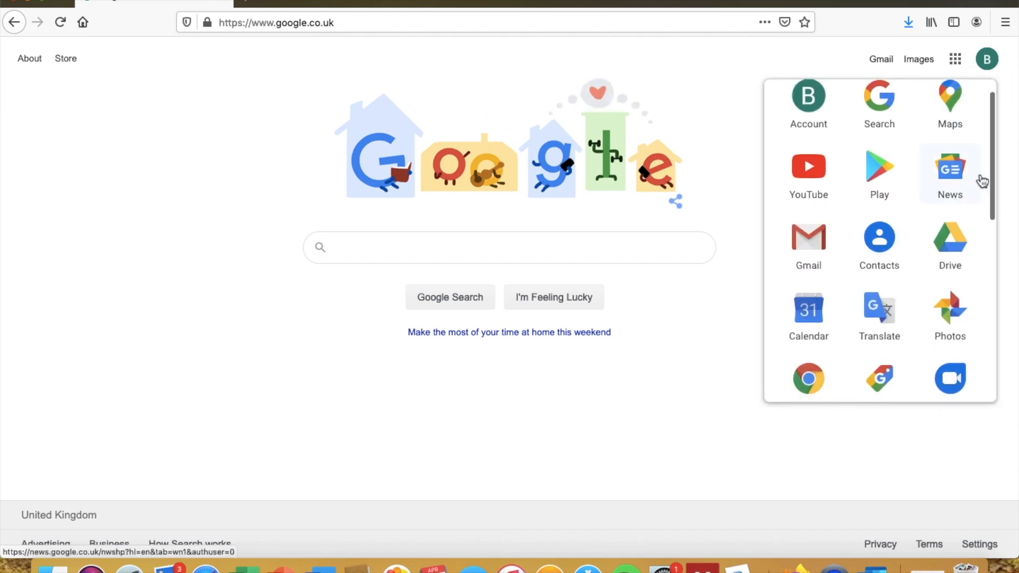
{"action": "left_click_drag", "start_coordinate": [993, 161], "coordinate": [996, 275]}
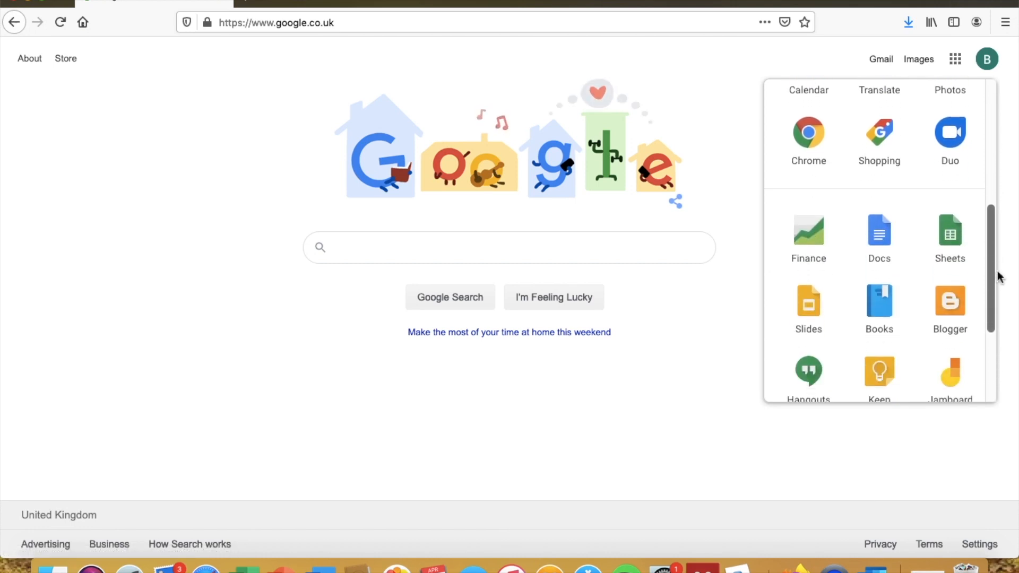
{"action": "left_click", "coordinate": [953, 242]}
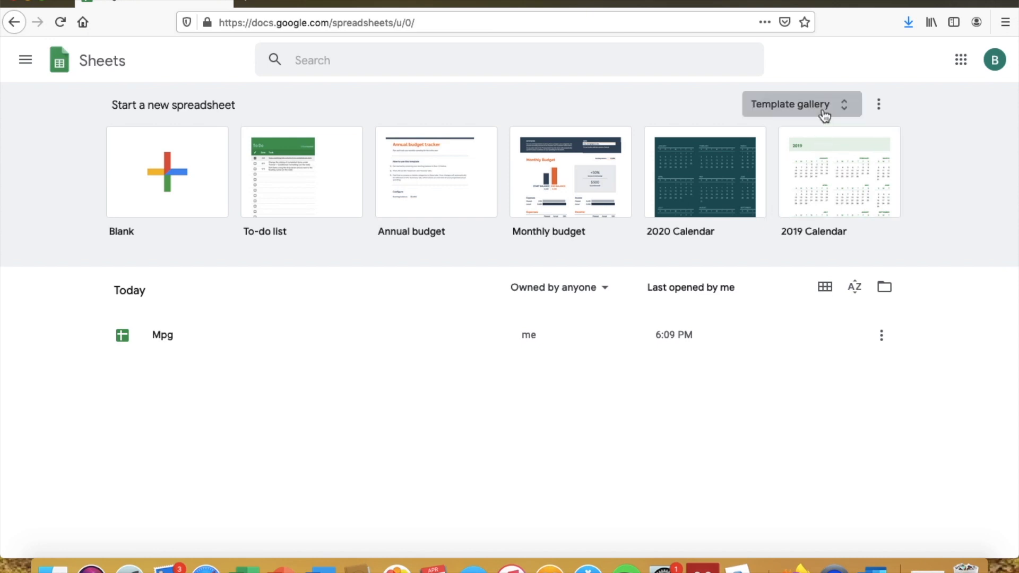
- Browse the full template gallery and create a spreadsheet from the Financial statements template by Xero
{"action": "left_click", "coordinate": [847, 109]}
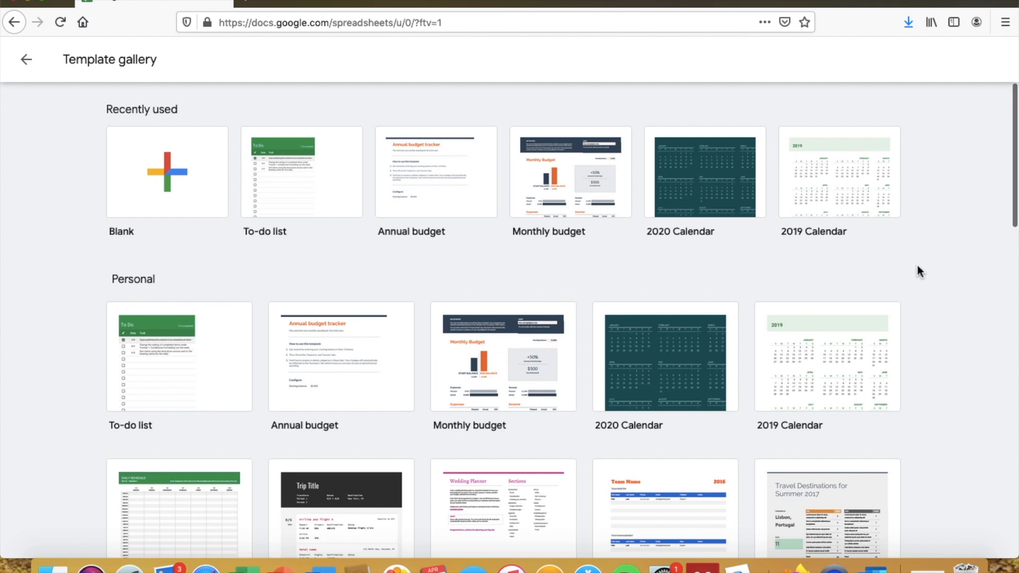
{"action": "scroll", "coordinate": [918, 267], "scroll_direction": "down", "scroll_amount": 3}
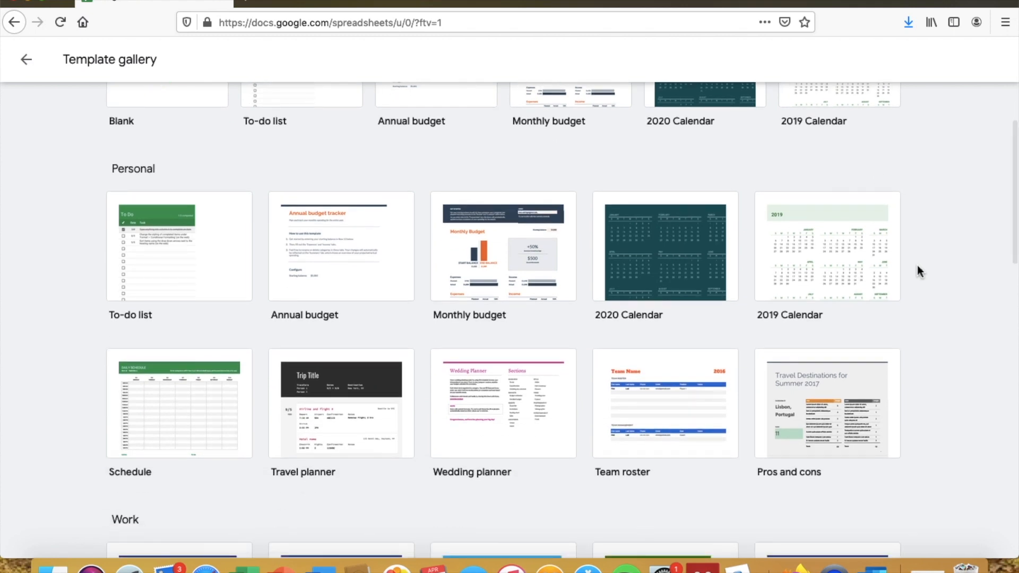
{"action": "scroll", "coordinate": [917, 266], "scroll_direction": "down", "scroll_amount": 1}
{"action": "scroll", "coordinate": [917, 266], "scroll_direction": "down", "scroll_amount": 1}
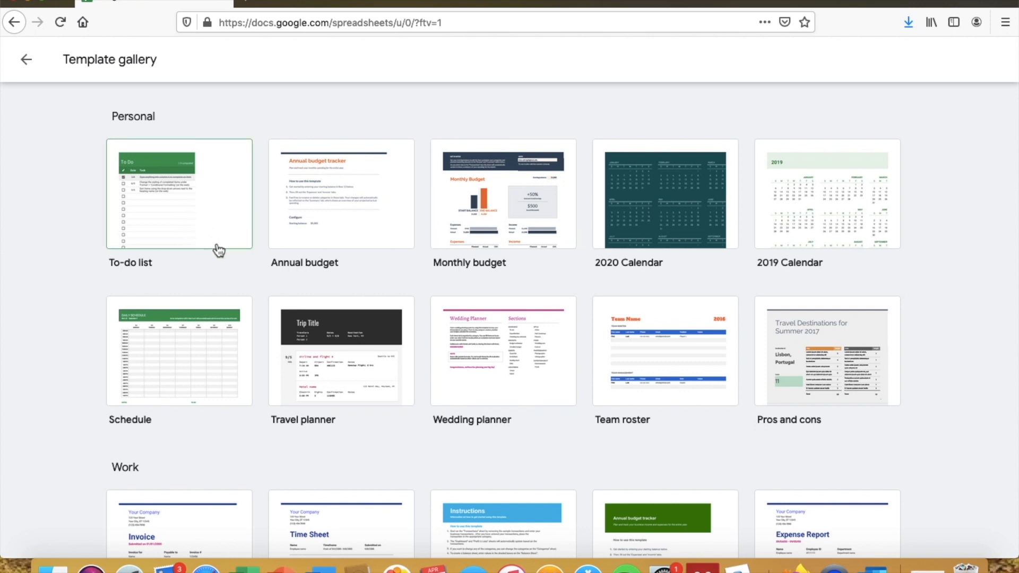
{"action": "scroll", "coordinate": [365, 273], "scroll_direction": "down", "scroll_amount": 3}
{"action": "scroll", "coordinate": [487, 336], "scroll_direction": "down", "scroll_amount": 2}
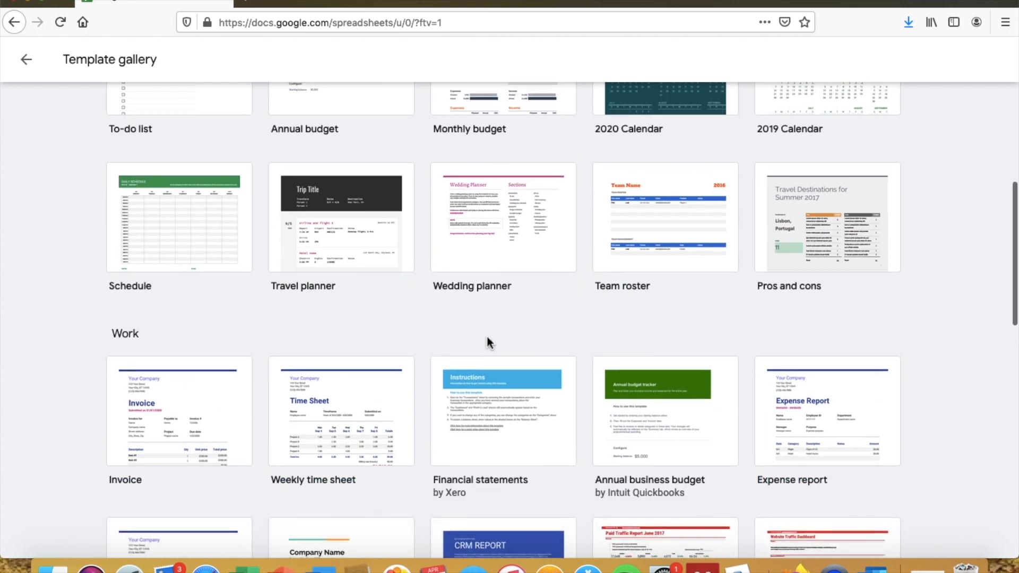
{"action": "scroll", "coordinate": [596, 322], "scroll_direction": "up", "scroll_amount": 1}
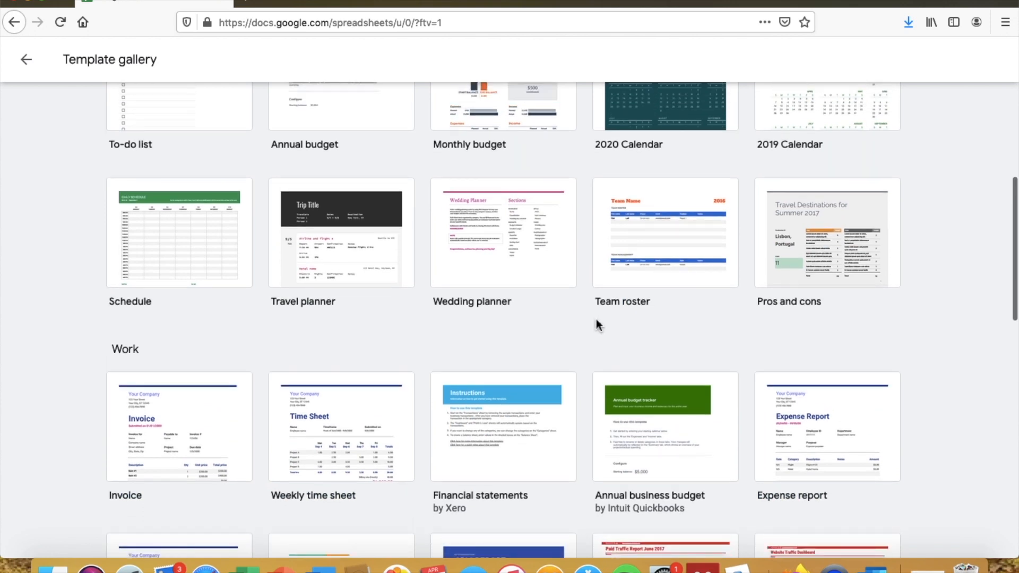
{"action": "scroll", "coordinate": [543, 342], "scroll_direction": "down", "scroll_amount": 3}
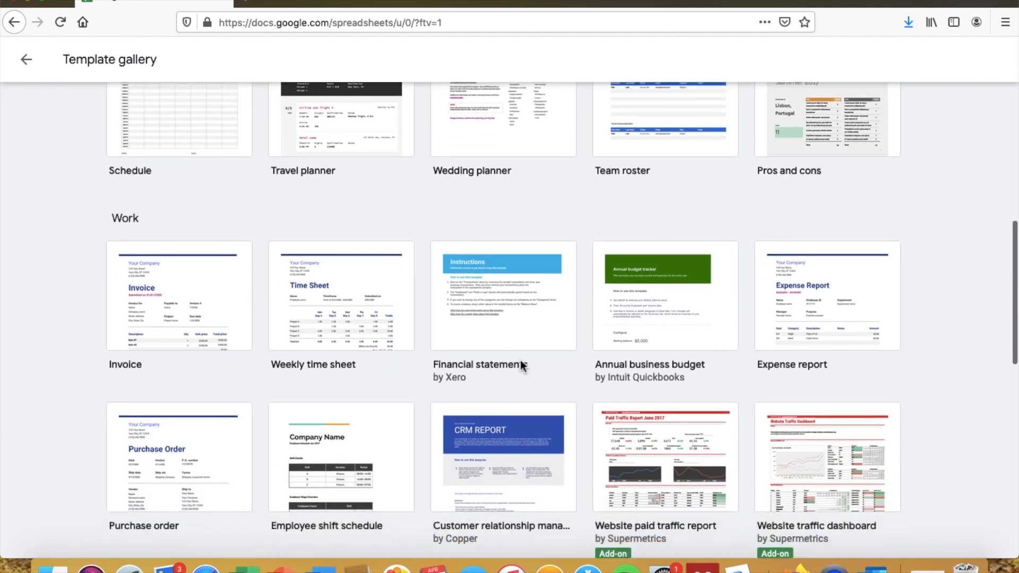
{"action": "left_click", "coordinate": [509, 330]}
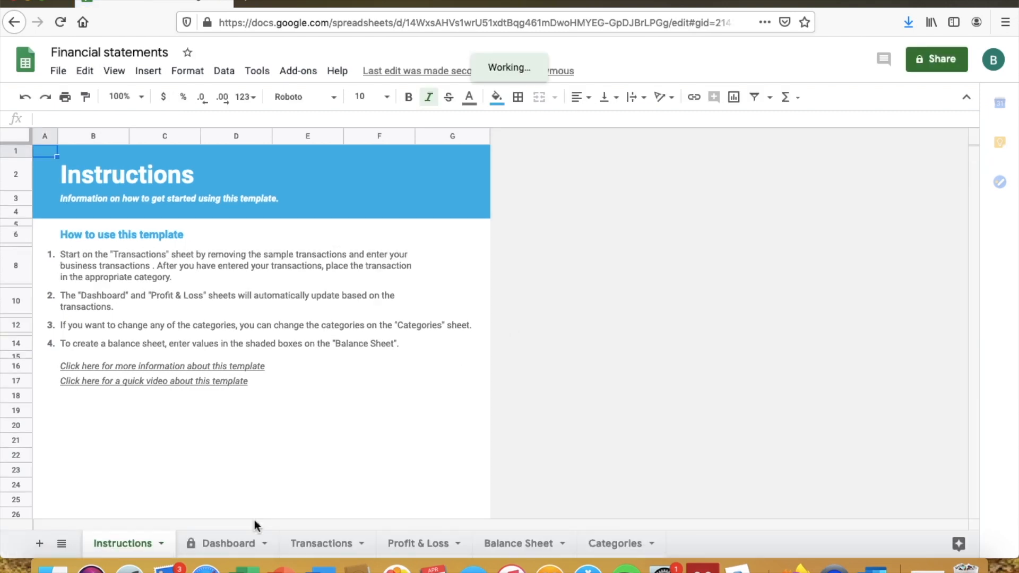
- View the Balance Sheet of the Financial statements file and dismiss the cell edit history tip
{"action": "left_click", "coordinate": [505, 546]}
{"action": "scroll", "coordinate": [501, 397], "scroll_direction": "down", "scroll_amount": 3}
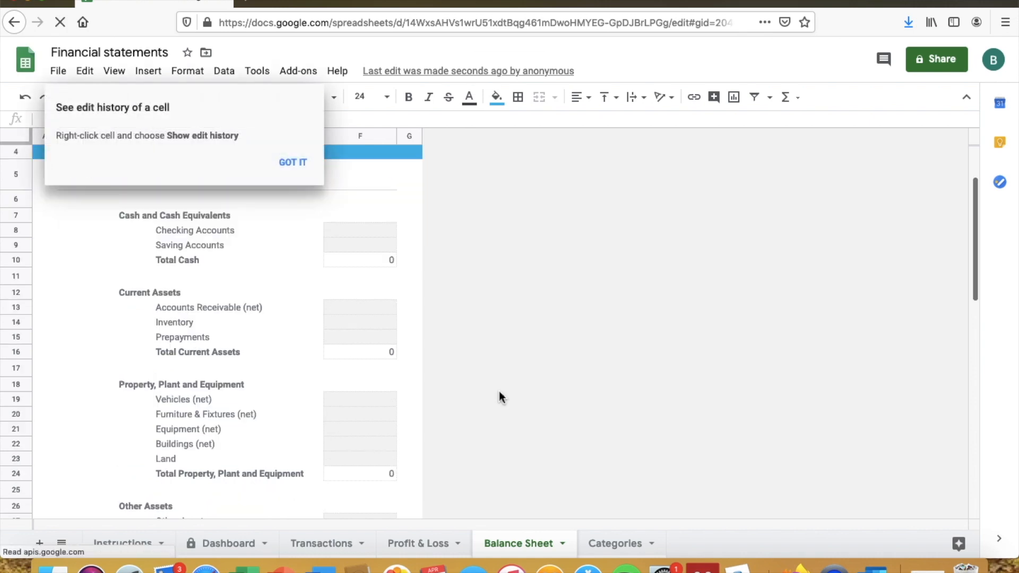
{"action": "left_click", "coordinate": [293, 163]}
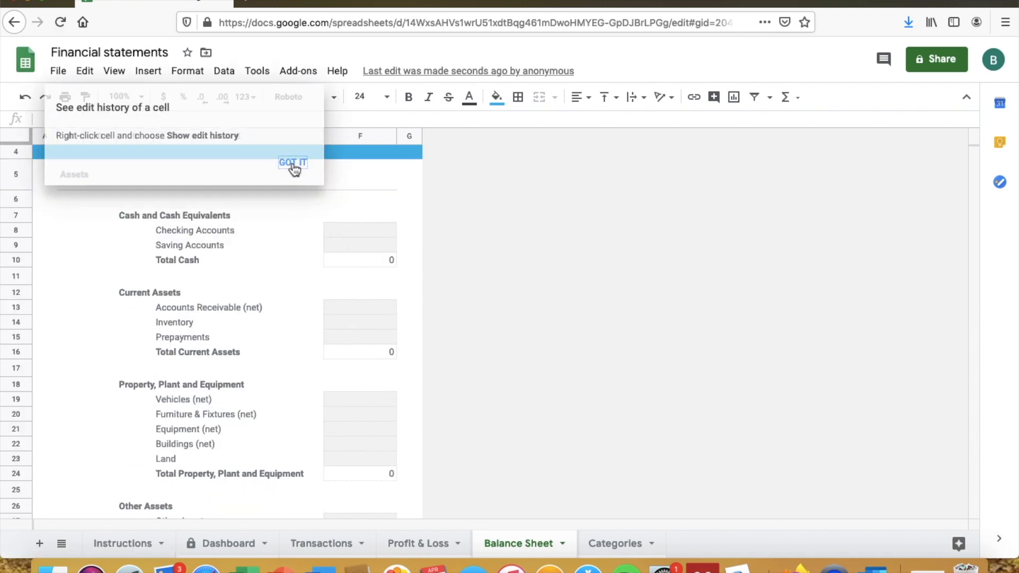
- Examine the Profit & Loss sheet, from the monthly revenue and expense rows to the total and projected columns
{"action": "left_click", "coordinate": [402, 544]}
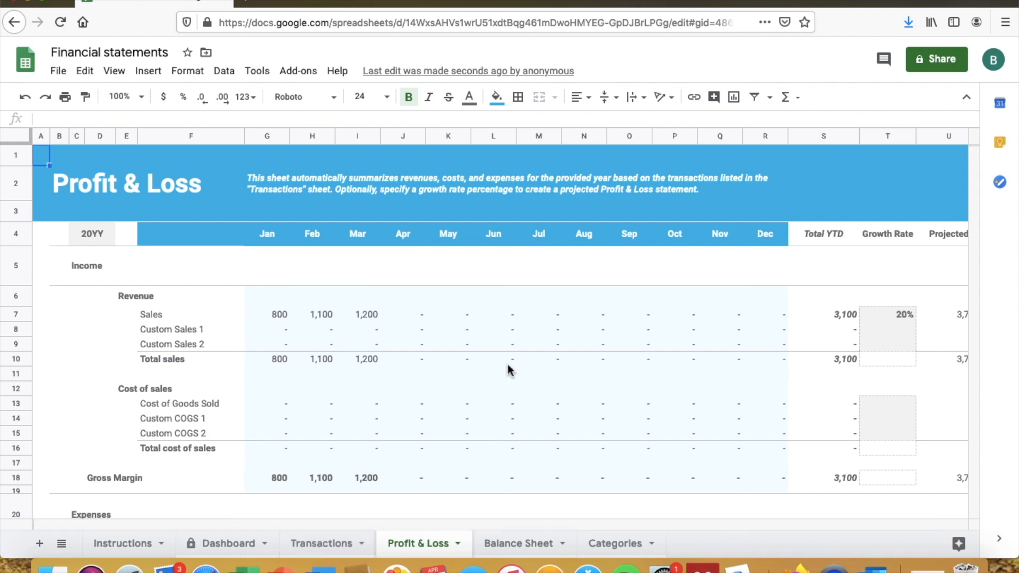
{"action": "scroll", "coordinate": [507, 369], "scroll_direction": "down", "scroll_amount": 3}
{"action": "scroll", "coordinate": [508, 370], "scroll_direction": "up", "scroll_amount": 2}
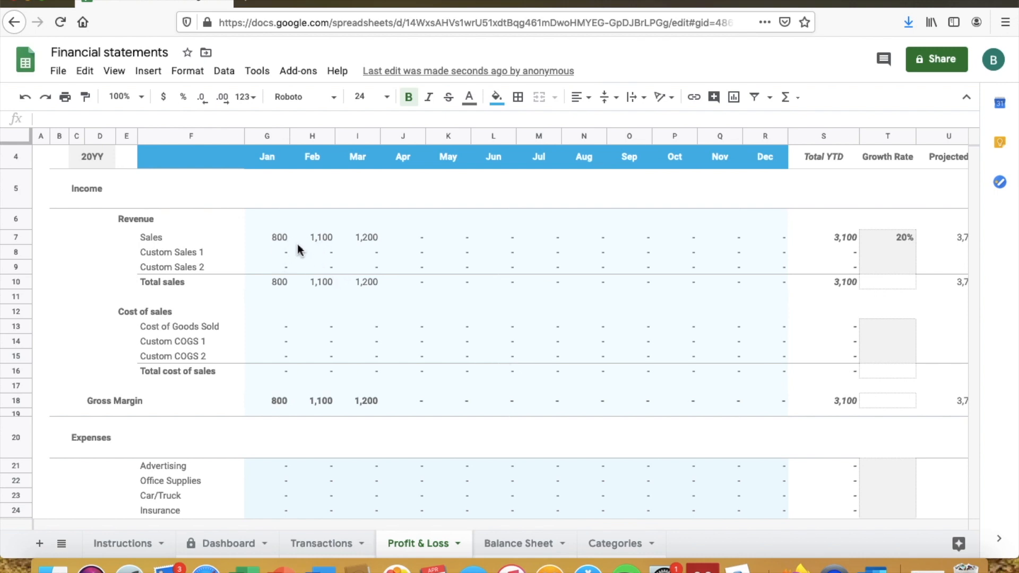
{"action": "scroll", "coordinate": [403, 320], "scroll_direction": "down", "scroll_amount": 3}
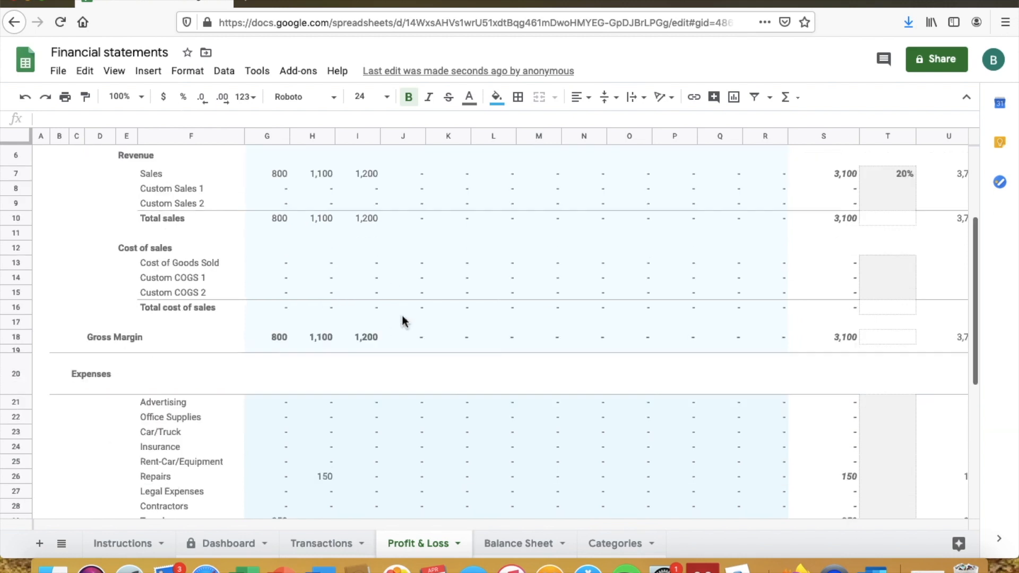
{"action": "scroll", "coordinate": [403, 321], "scroll_direction": "down", "scroll_amount": 1}
{"action": "scroll", "coordinate": [403, 321], "scroll_direction": "down", "scroll_amount": 5}
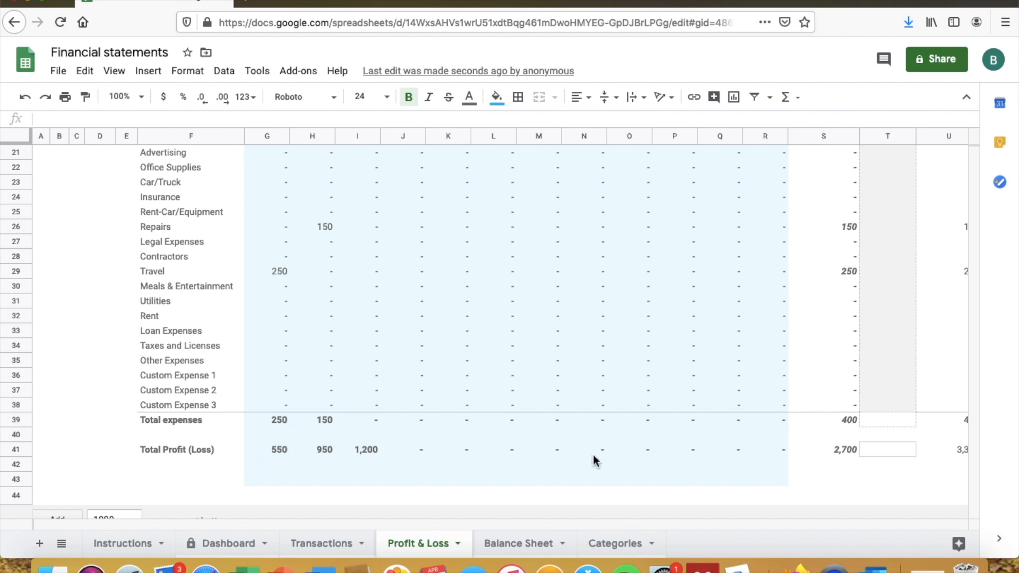
{"action": "scroll", "coordinate": [803, 448], "scroll_direction": "right", "scroll_amount": 2}
{"action": "scroll", "coordinate": [804, 448], "scroll_direction": "up", "scroll_amount": 10}
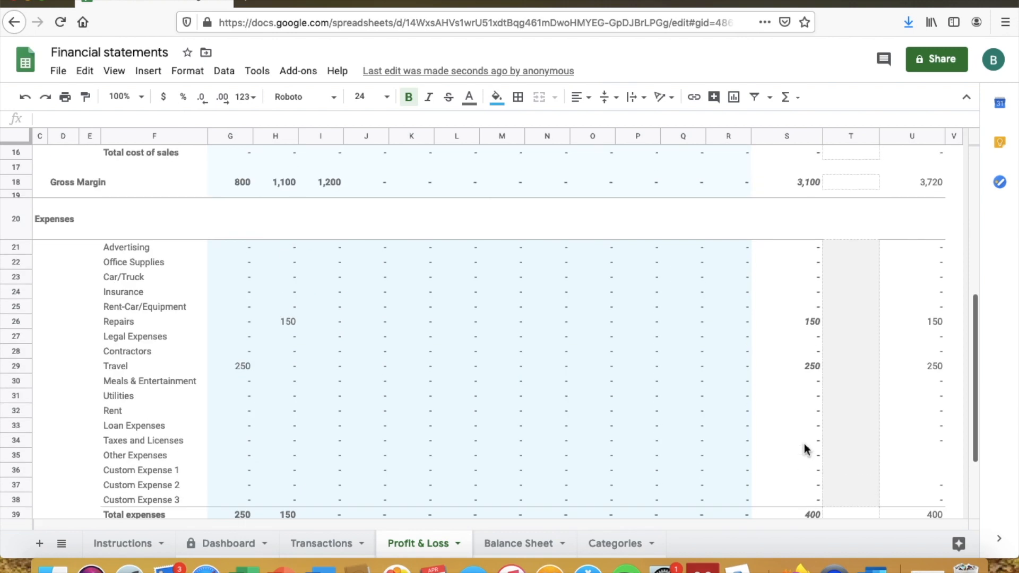
{"action": "scroll", "coordinate": [564, 417], "scroll_direction": "left", "scroll_amount": 2}
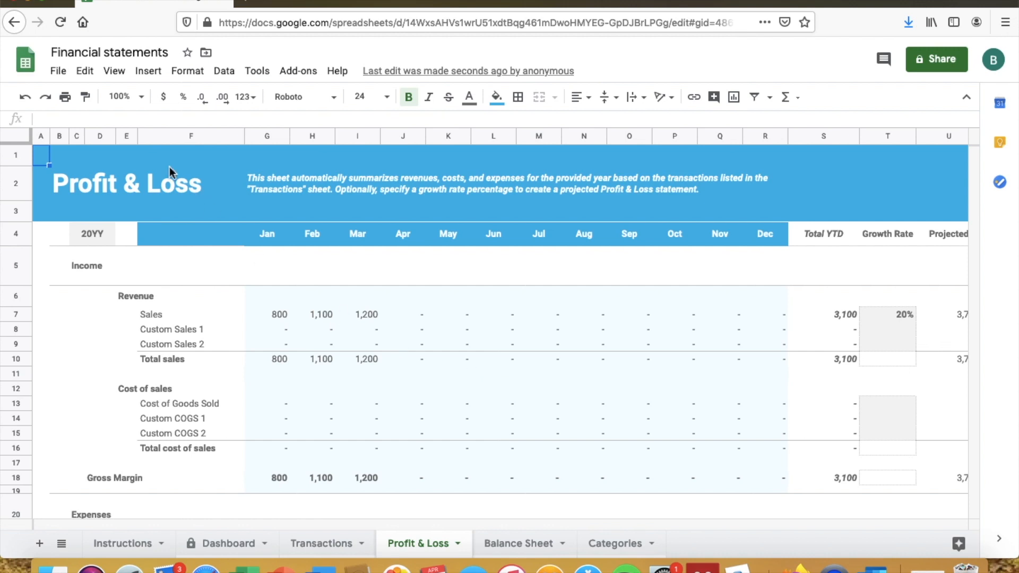
- Leave the Financial statements file, return to the Sheets home page and create a blank spreadsheet
{"action": "left_click", "coordinate": [15, 27]}
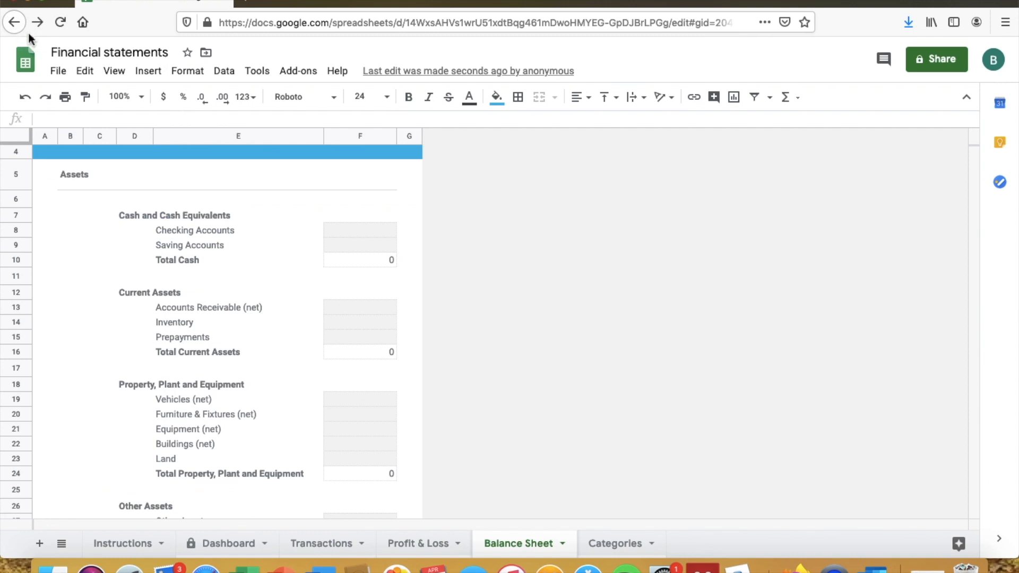
{"action": "left_click", "coordinate": [15, 31]}
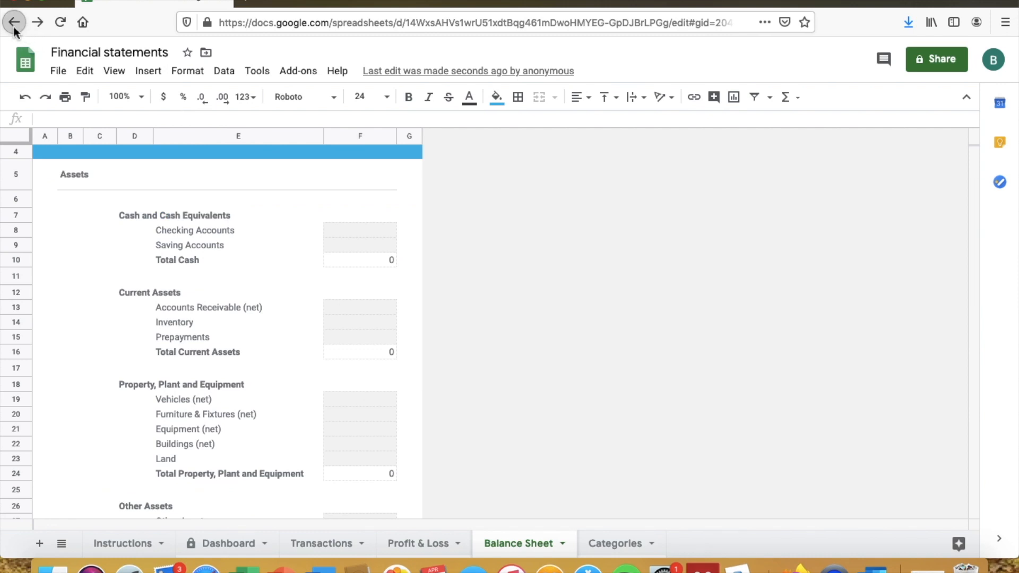
{"action": "left_click", "coordinate": [16, 27]}
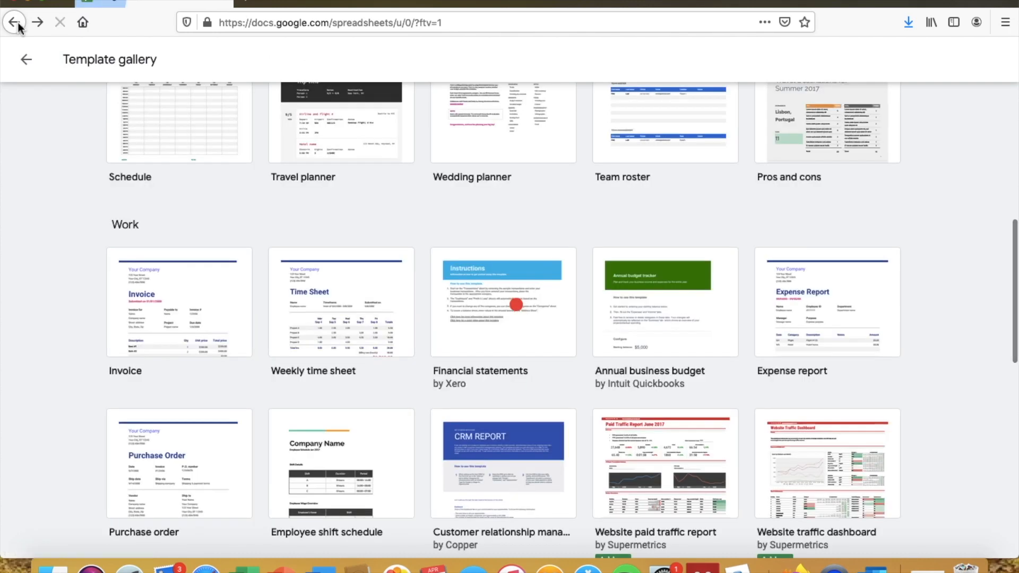
{"action": "left_click", "coordinate": [26, 59]}
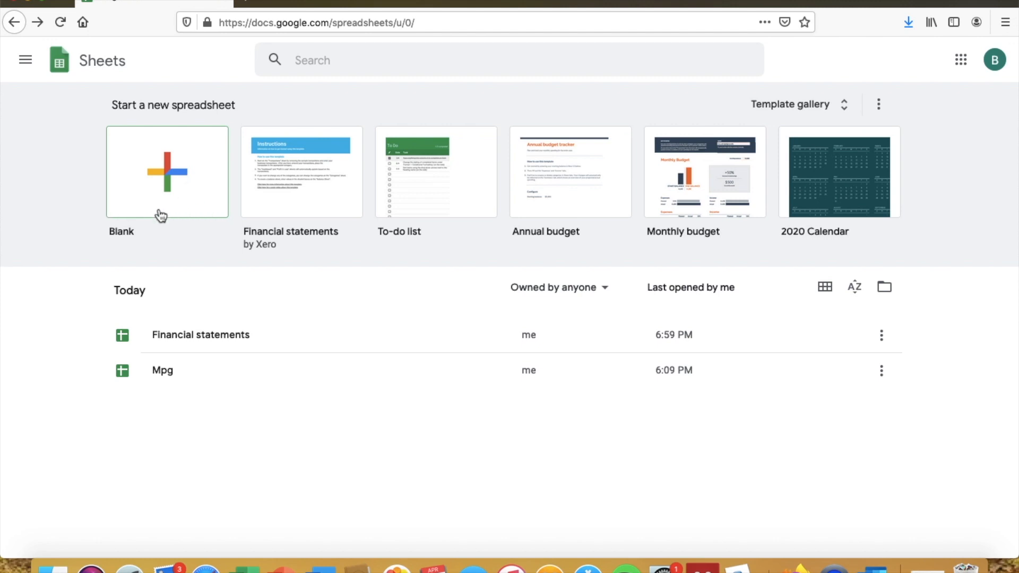
{"action": "left_click", "coordinate": [176, 182]}
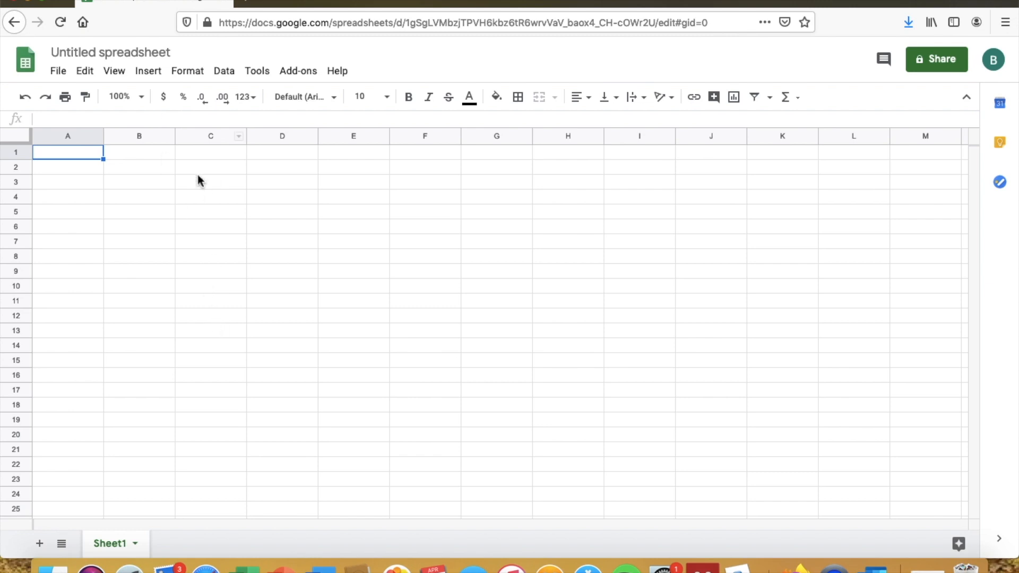
{"action": "left_click", "coordinate": [135, 194]}
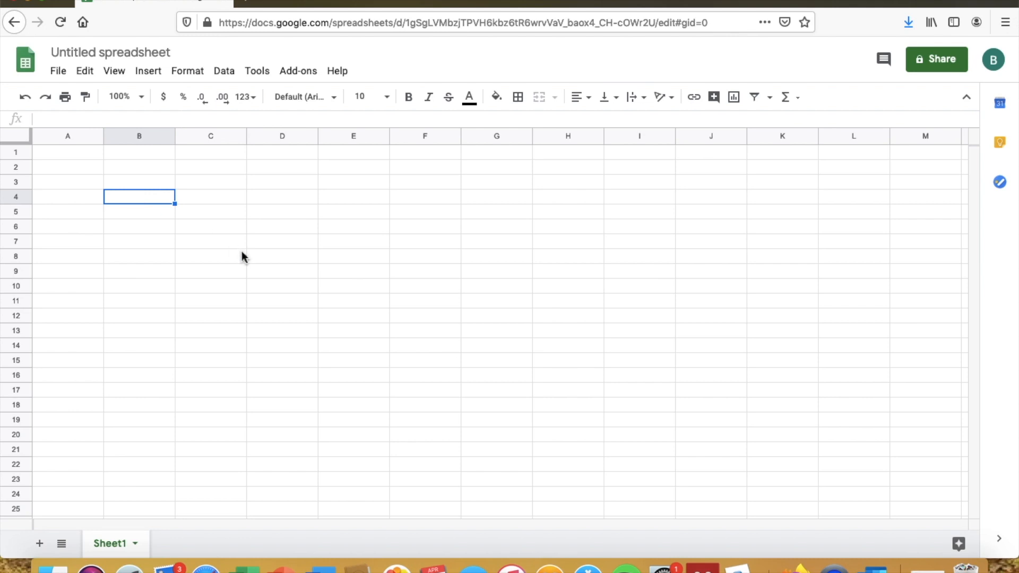
{"action": "left_click", "coordinate": [289, 242]}
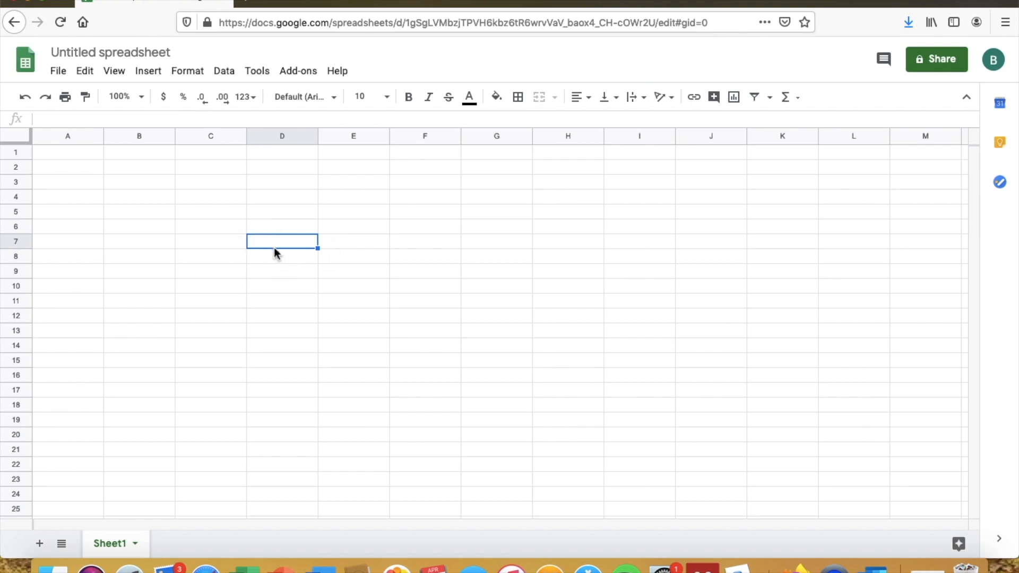
{"action": "key", "text": "Up"}
{"action": "key", "text": "Up"}
{"action": "key", "text": "Up"}
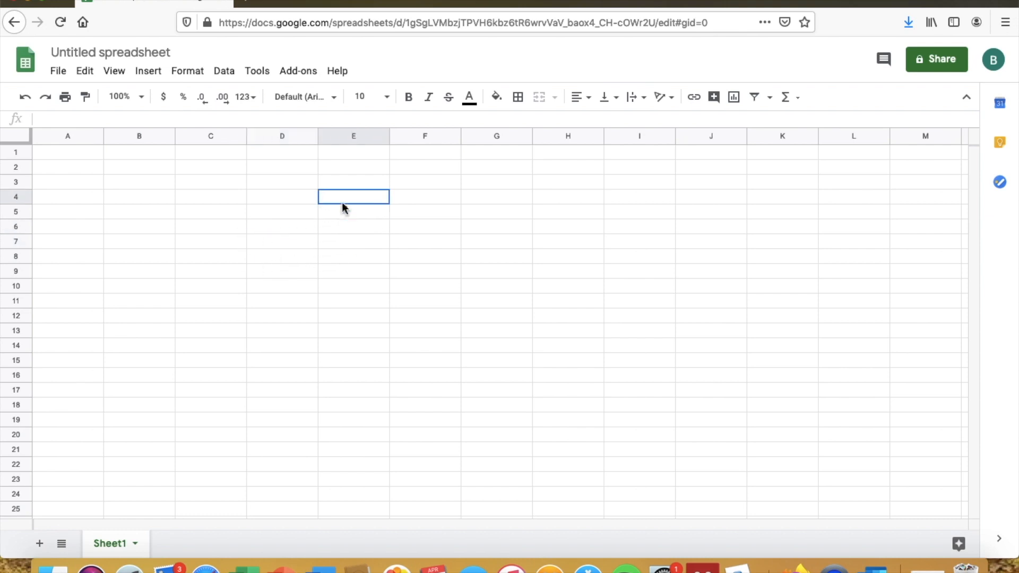
- Enter the heading Date in cell D5 and the date 01.02.2020 in the cell below it
{"action": "left_click", "coordinate": [262, 212]}
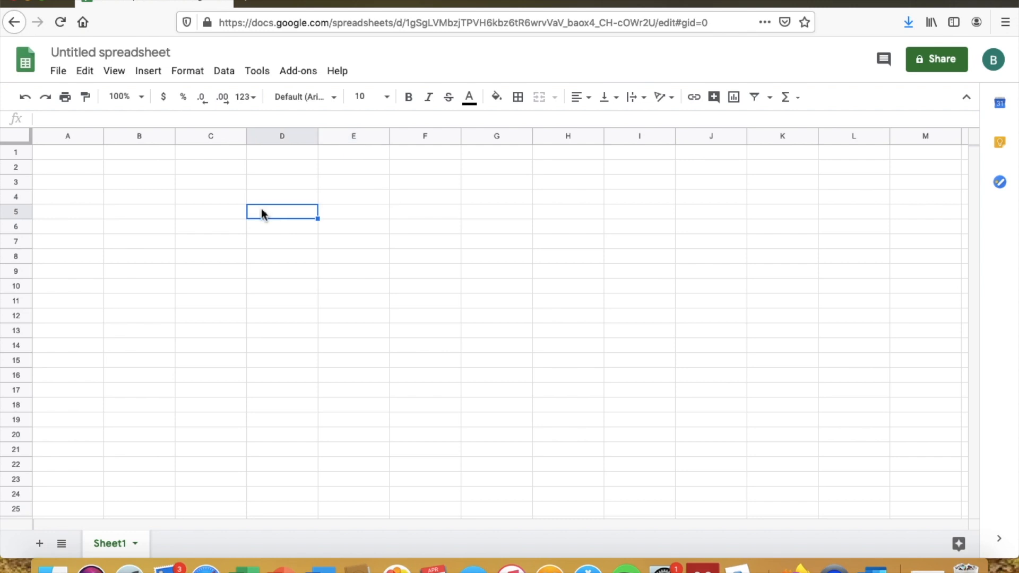
{"action": "type", "text": "Date"}
{"action": "key", "text": "Return"}
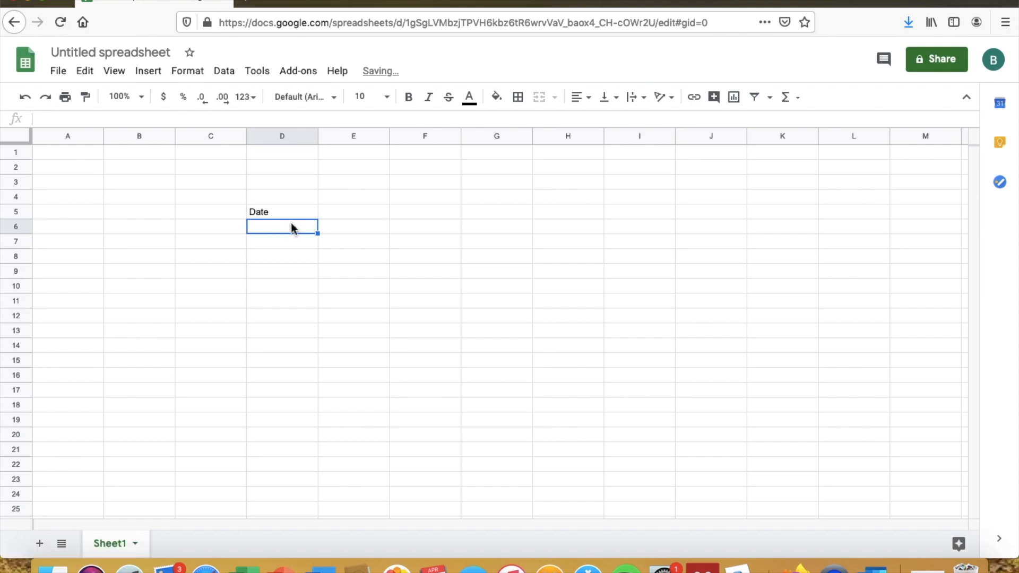
{"action": "type", "text": "01.02."}
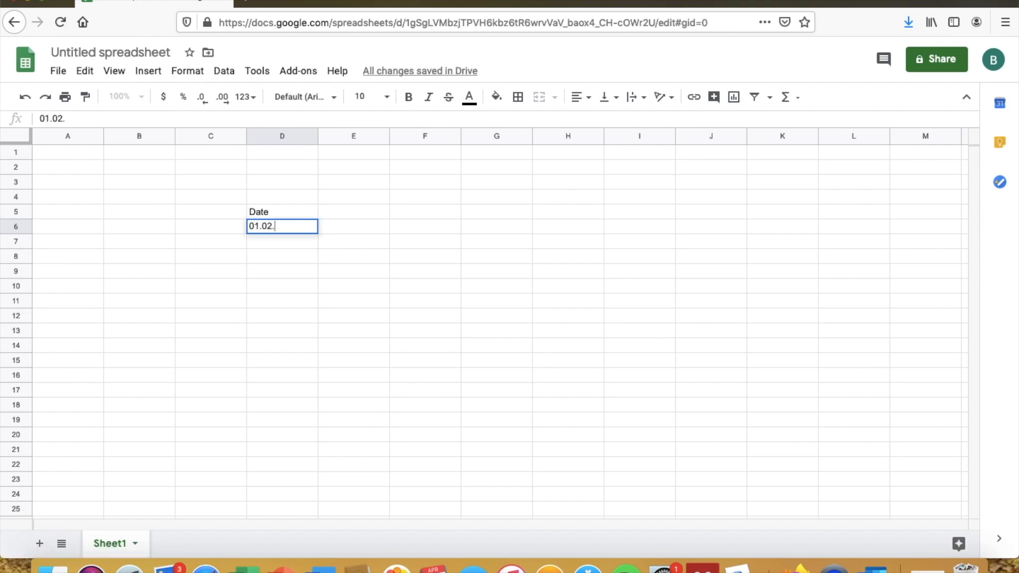
{"action": "type", "text": "2020"}
{"action": "left_click", "coordinate": [346, 287]}
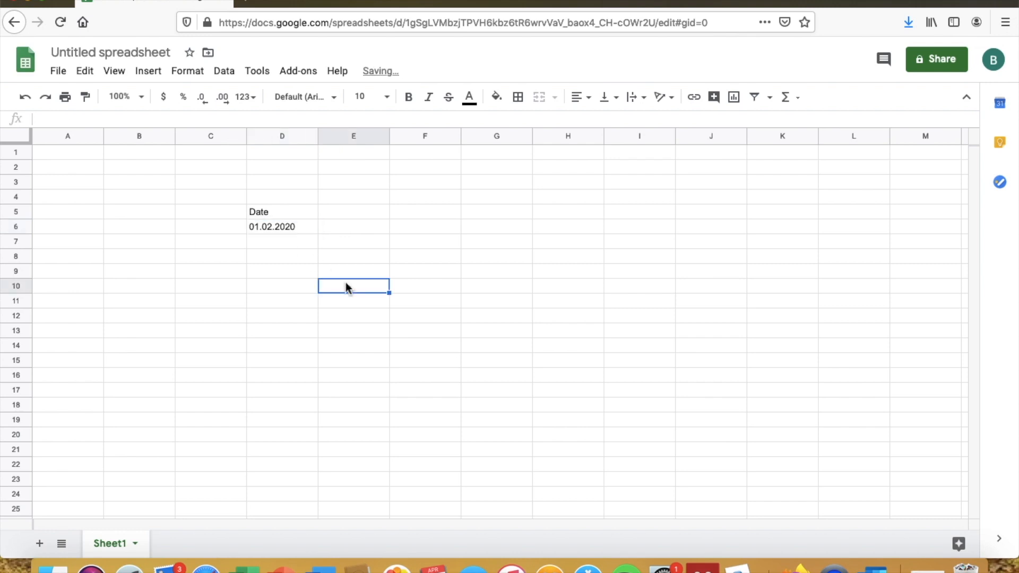
- Enter the number 500 in cell D8
{"action": "left_click", "coordinate": [285, 243]}
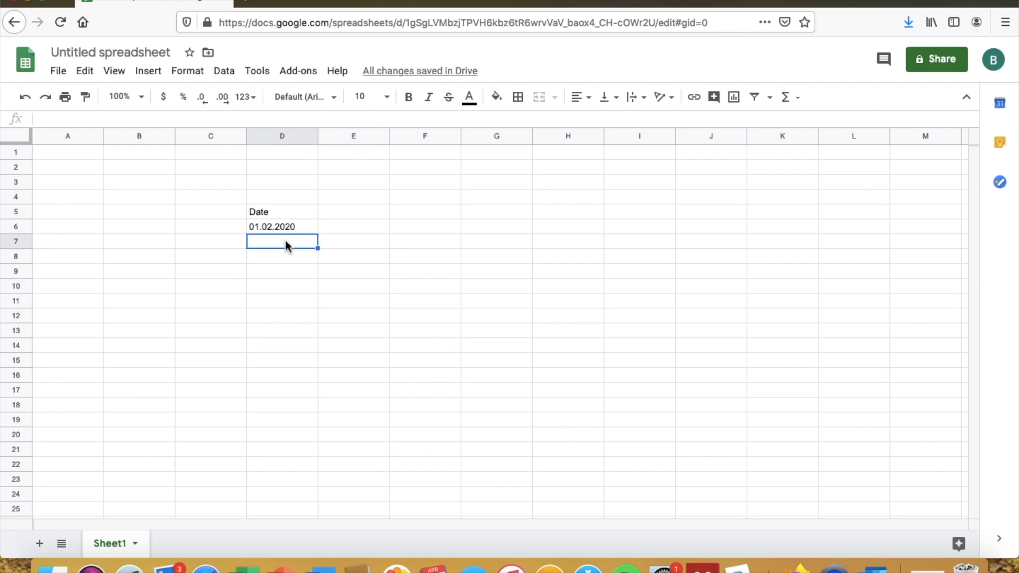
{"action": "left_click", "coordinate": [292, 260]}
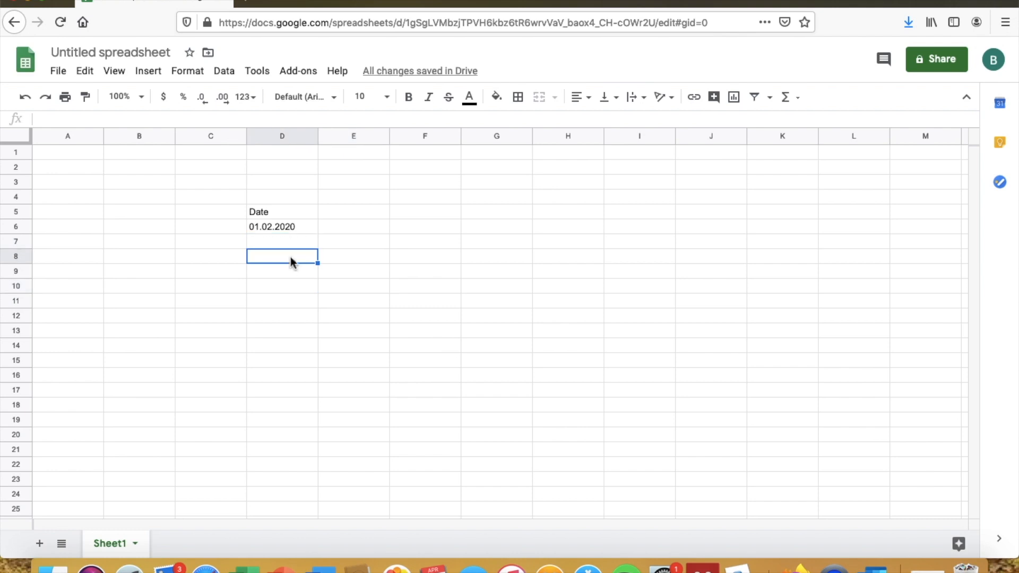
{"action": "type", "text": "500"}
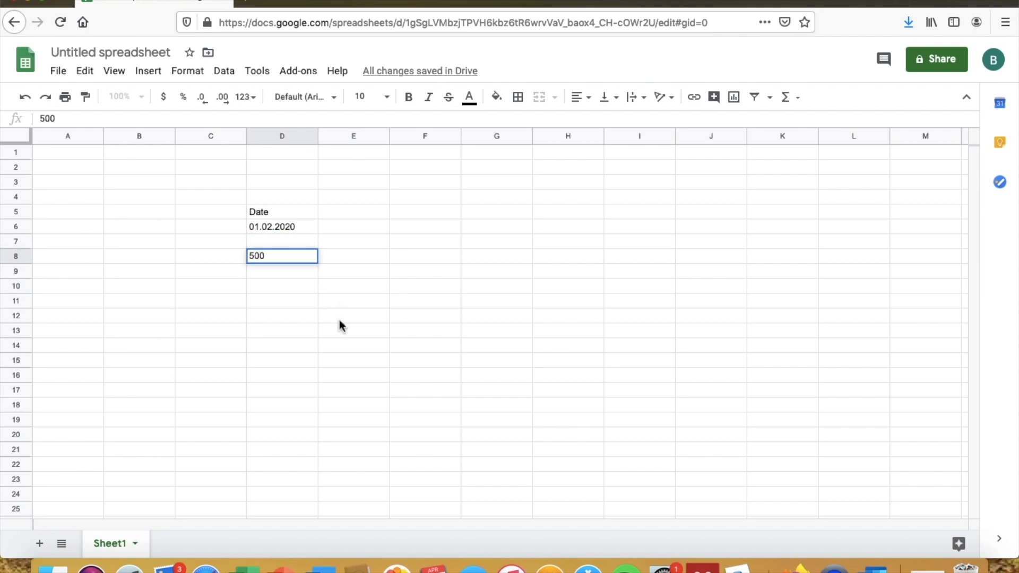
{"action": "left_click", "coordinate": [340, 321]}
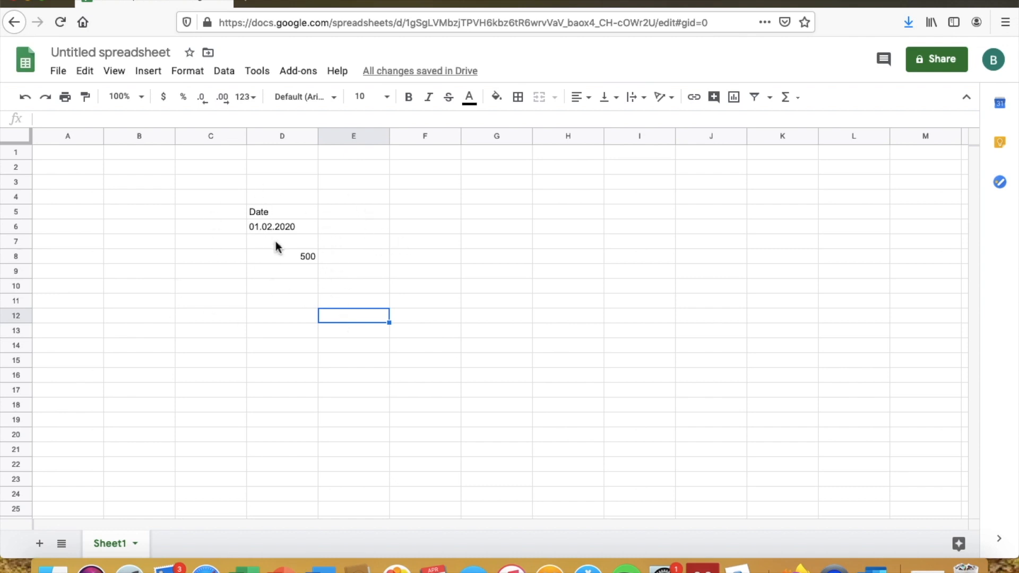
- Enter the text hello in cell B2
{"action": "left_click", "coordinate": [123, 171]}
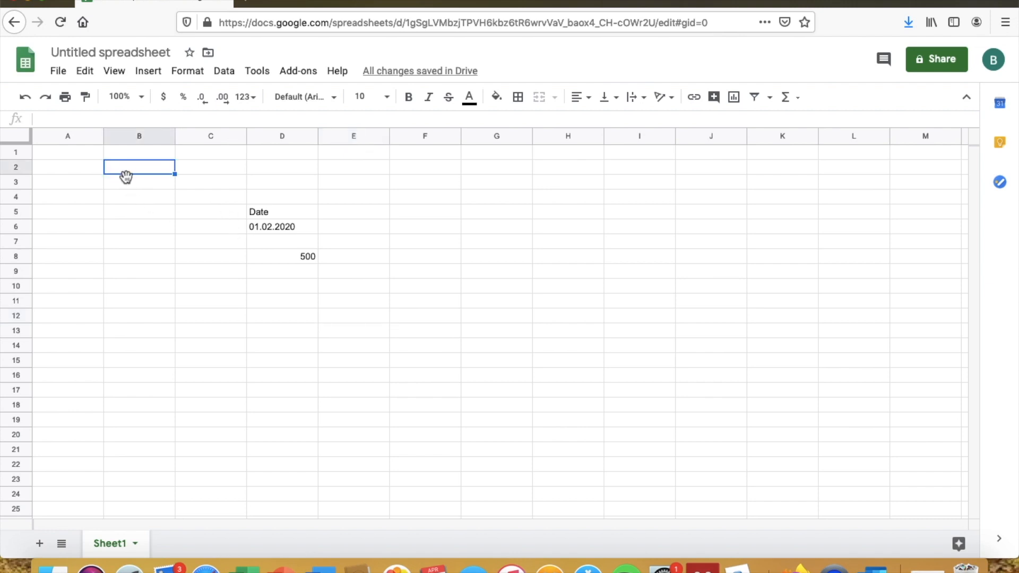
{"action": "type", "text": "hello"}
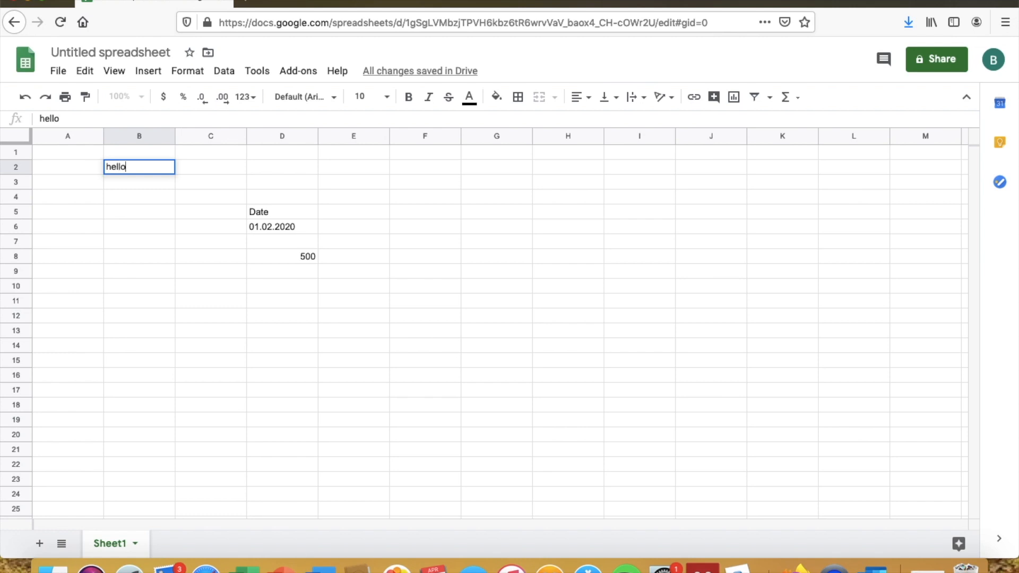
{"action": "left_click", "coordinate": [171, 255]}
{"action": "left_click", "coordinate": [200, 199]}
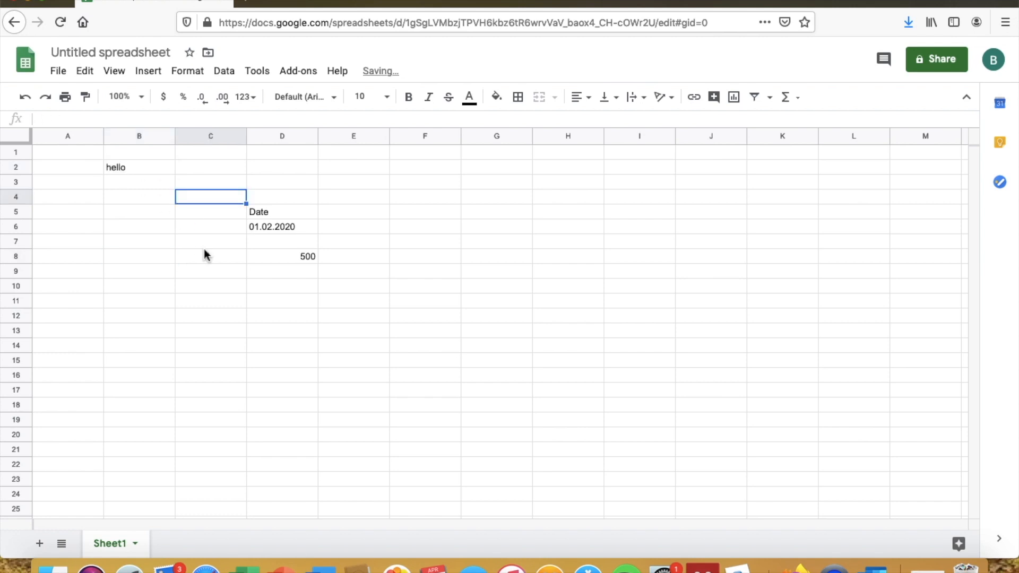
{"action": "left_click", "coordinate": [206, 303]}
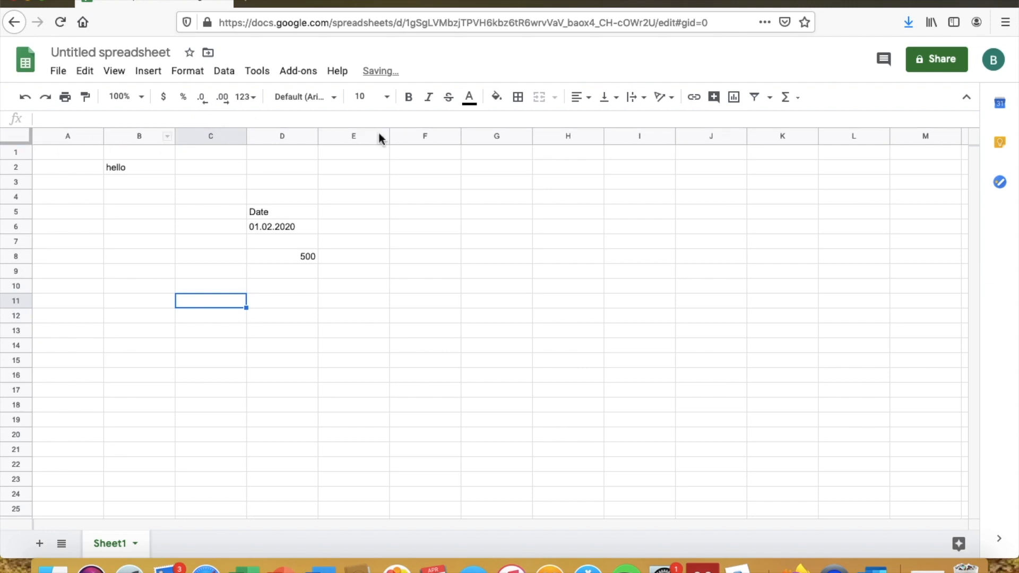
- Look over the extent of the grid, across the lettered columns to Z and down the numbered rows
{"action": "scroll", "coordinate": [615, 178], "scroll_direction": "right", "scroll_amount": 5}
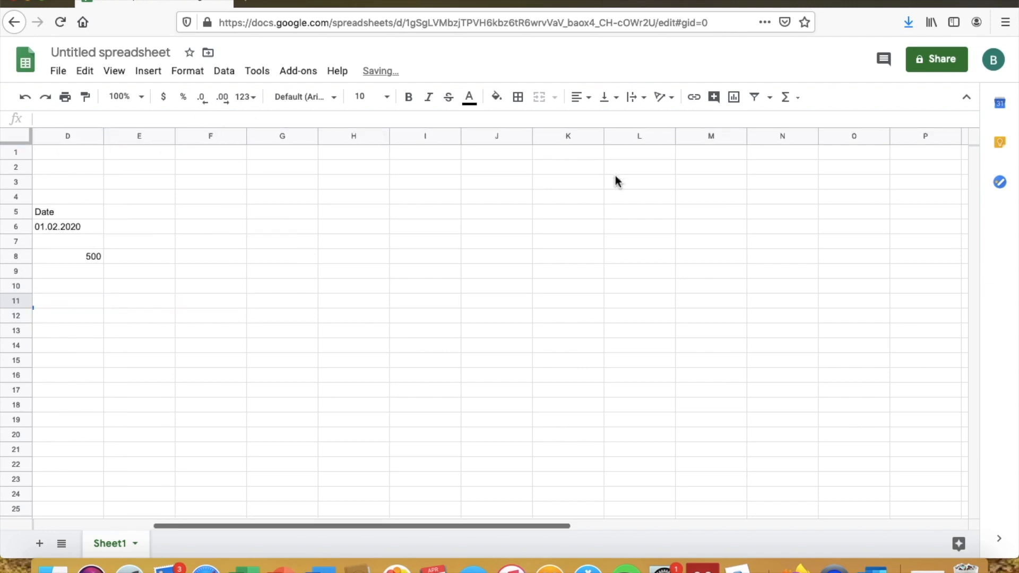
{"action": "scroll", "coordinate": [615, 178], "scroll_direction": "left", "scroll_amount": 2}
{"action": "scroll", "coordinate": [615, 178], "scroll_direction": "left", "scroll_amount": 3}
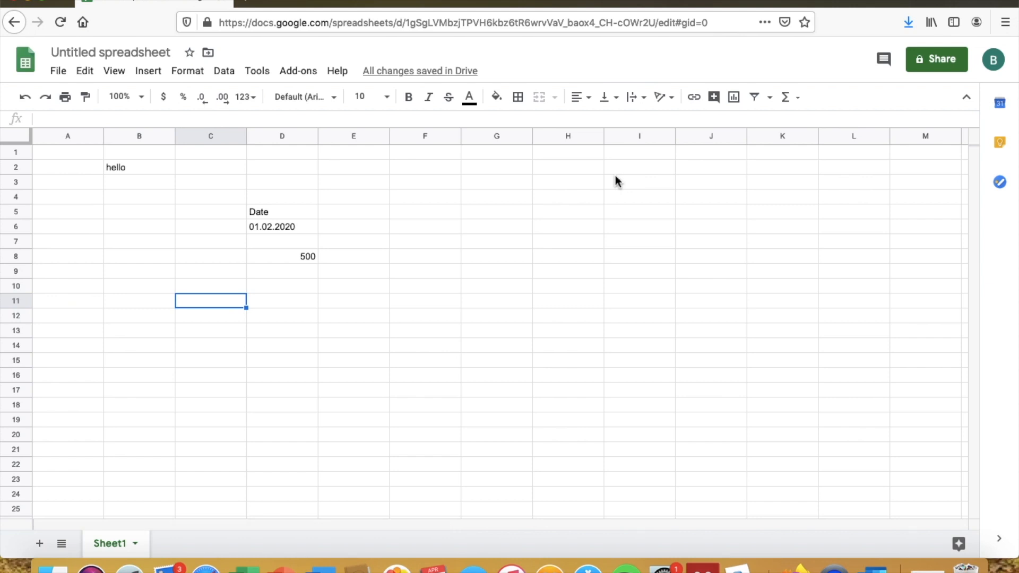
{"action": "scroll", "coordinate": [615, 178], "scroll_direction": "right", "scroll_amount": 10}
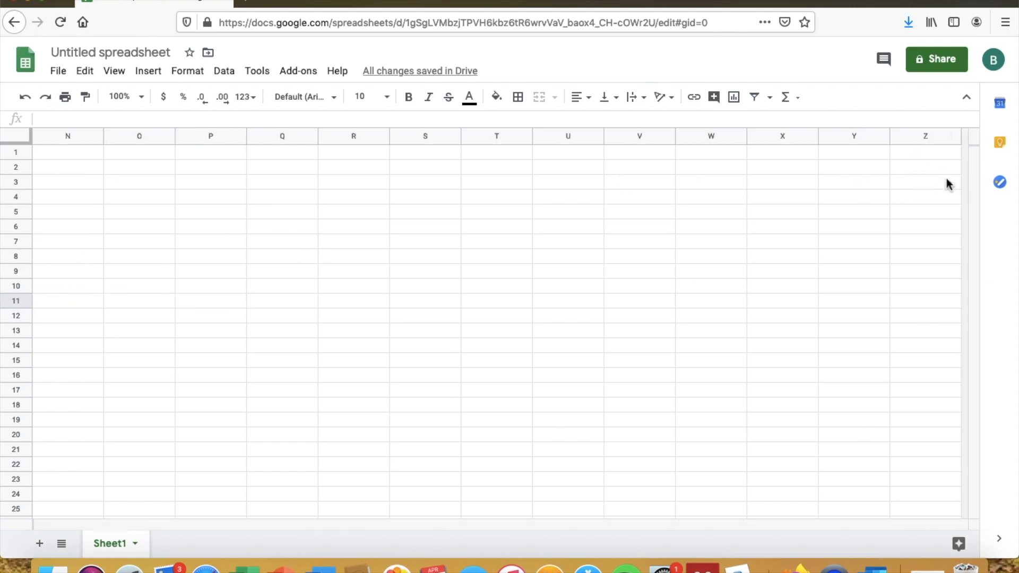
{"action": "scroll", "coordinate": [843, 200], "scroll_direction": "left", "scroll_amount": 10}
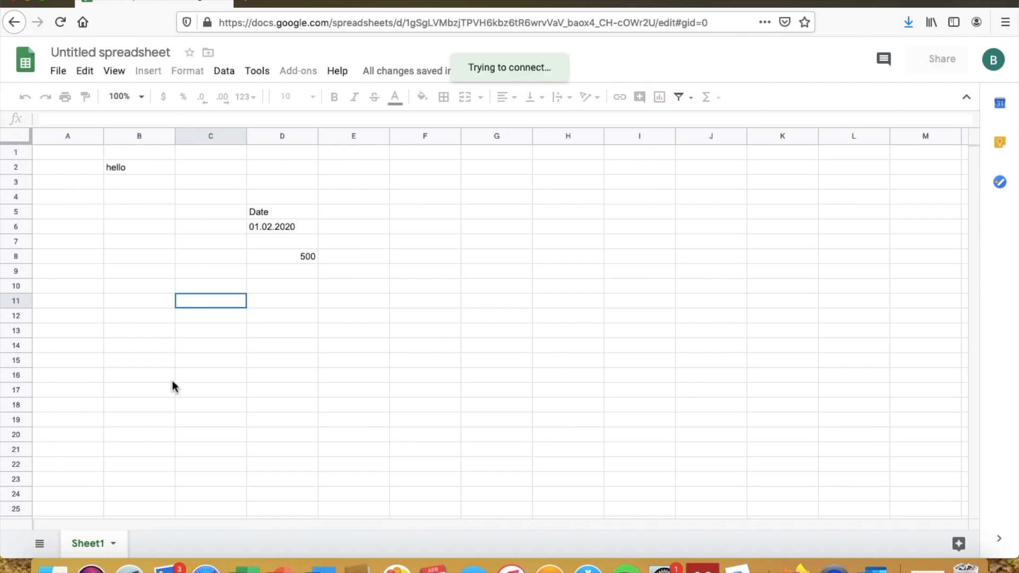
{"action": "scroll", "coordinate": [172, 385], "scroll_direction": "down", "scroll_amount": 8}
{"action": "scroll", "coordinate": [172, 385], "scroll_direction": "up", "scroll_amount": 2}
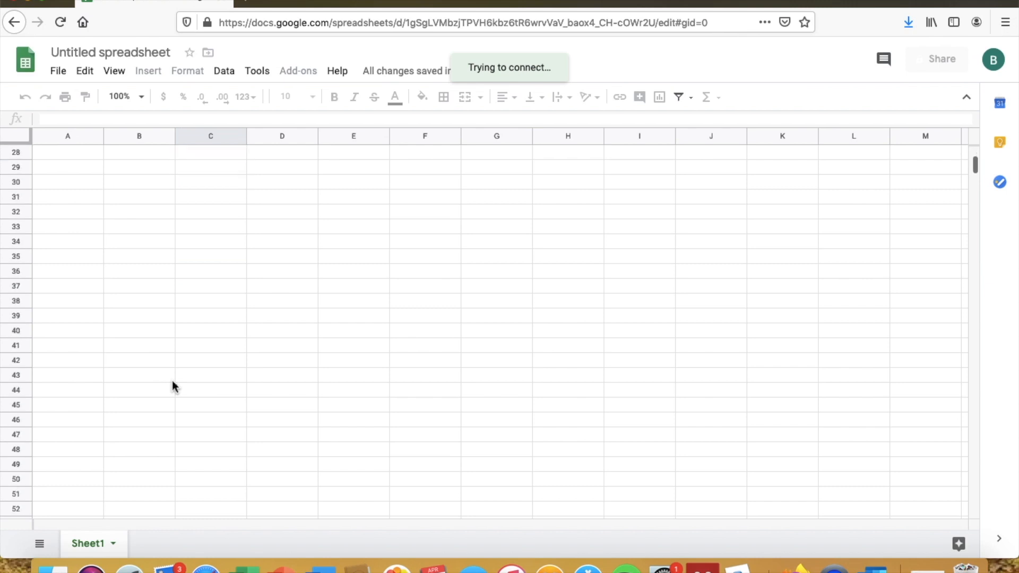
{"action": "scroll", "coordinate": [173, 386], "scroll_direction": "up", "scroll_amount": 6}
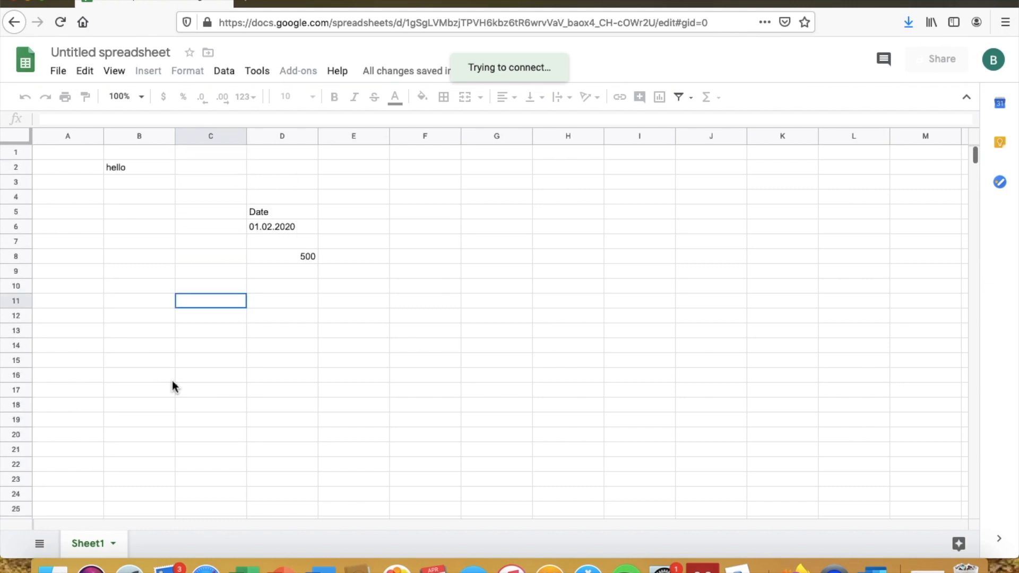
- Highlight a vertical run of cells in column F, then a horizontal run in row 13 from E to M, and deselect them
{"action": "left_click_drag", "start_coordinate": [439, 158], "coordinate": [434, 518]}
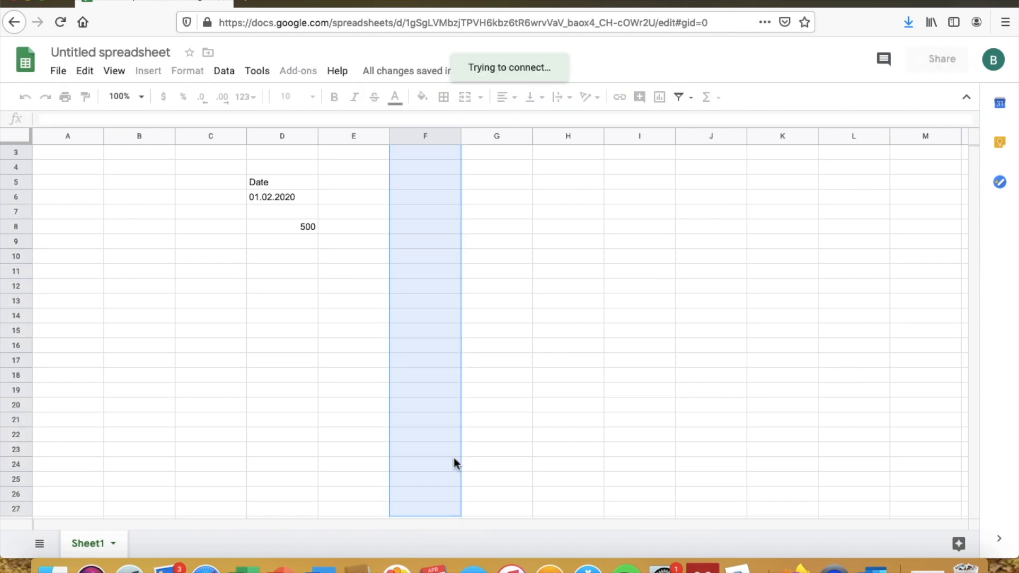
{"action": "left_click", "coordinate": [325, 347]}
{"action": "left_click_drag", "start_coordinate": [330, 301], "coordinate": [955, 304]}
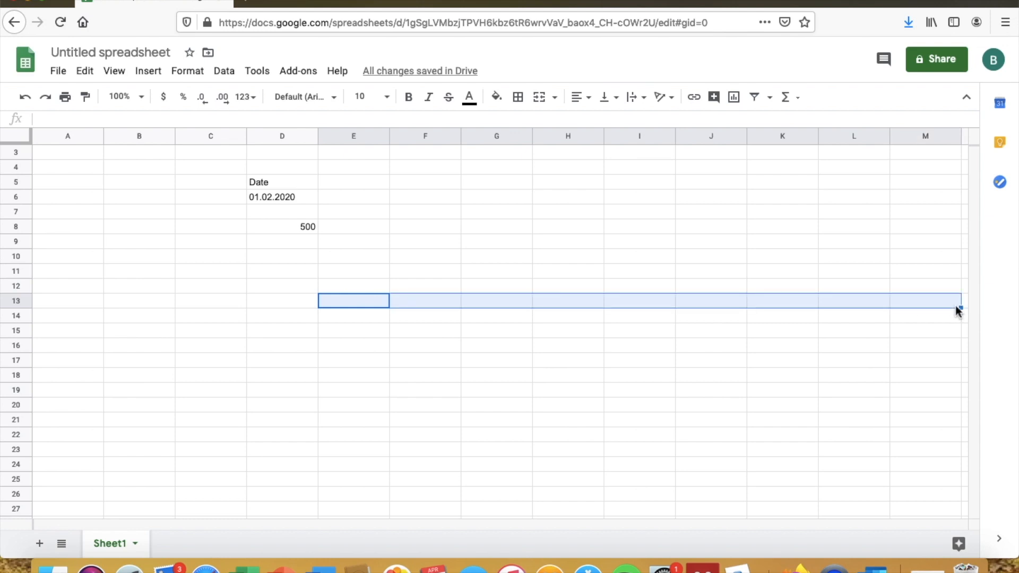
{"action": "left_click", "coordinate": [510, 371]}
{"action": "scroll", "coordinate": [377, 295], "scroll_direction": "up", "scroll_amount": 2}
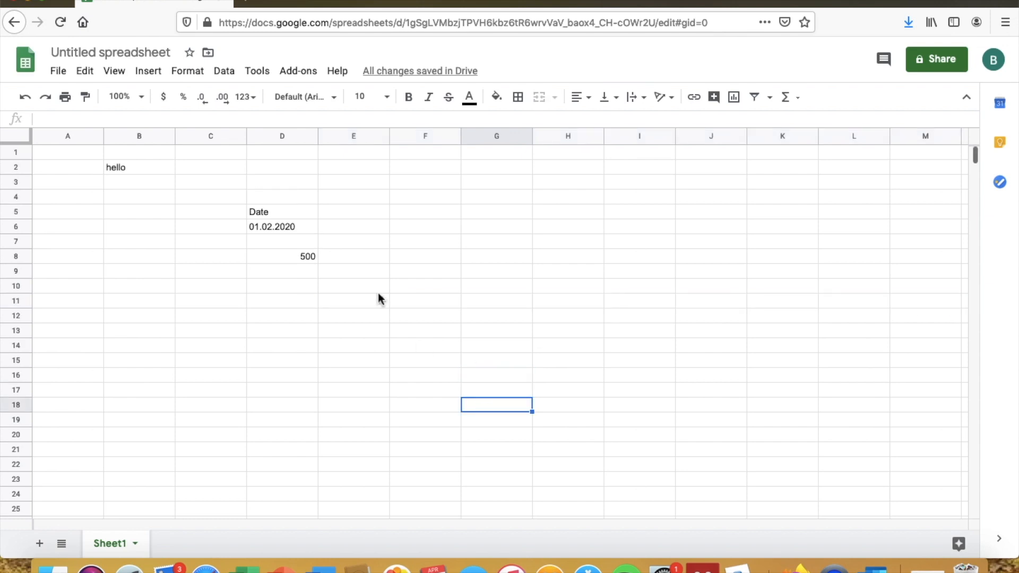
- Delete the hello text from cell B2 and the Date heading from cell D5
{"action": "left_click", "coordinate": [137, 167]}
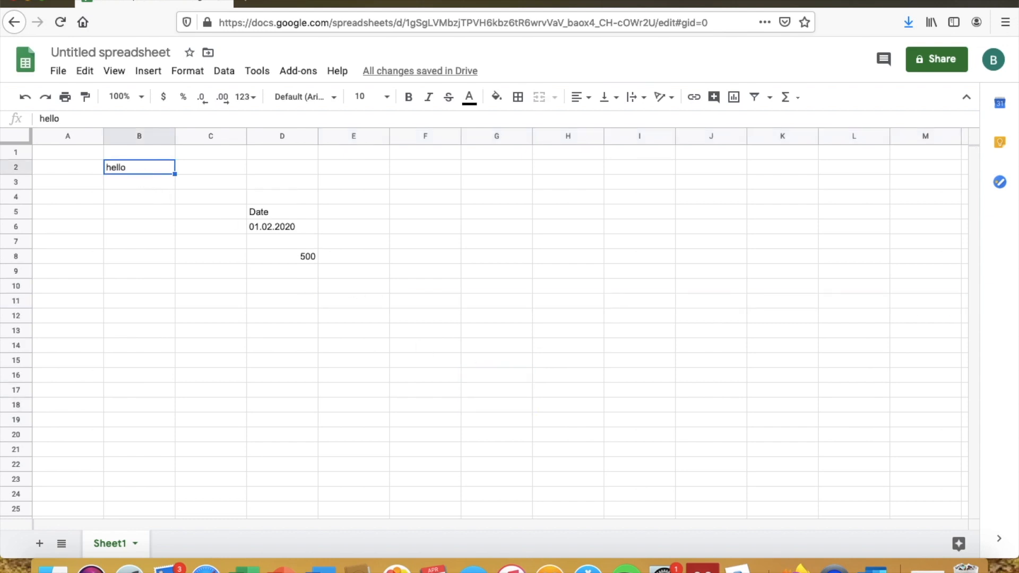
{"action": "key", "text": "Delete"}
{"action": "left_click", "coordinate": [266, 211]}
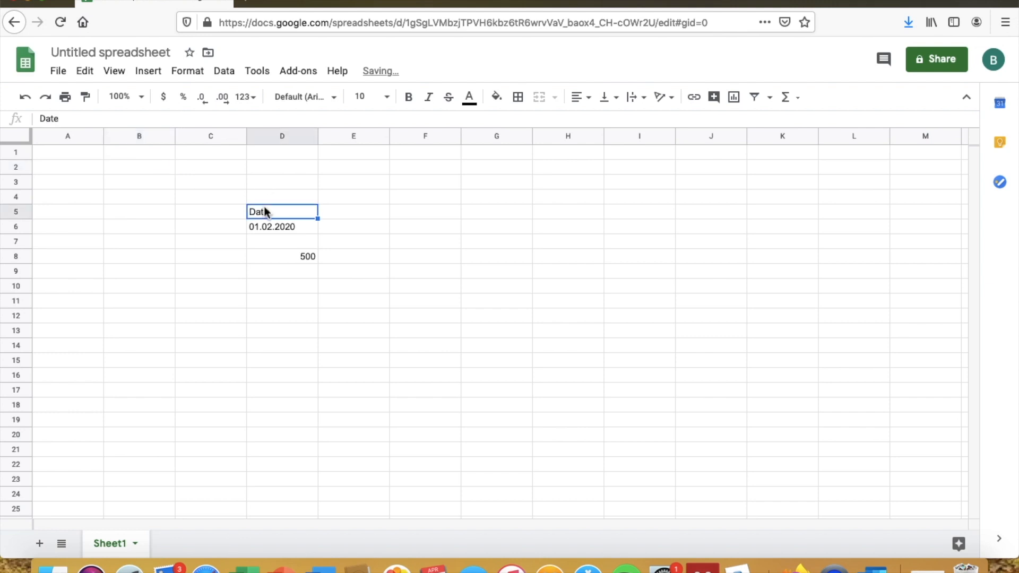
{"action": "left_click", "coordinate": [207, 213]}
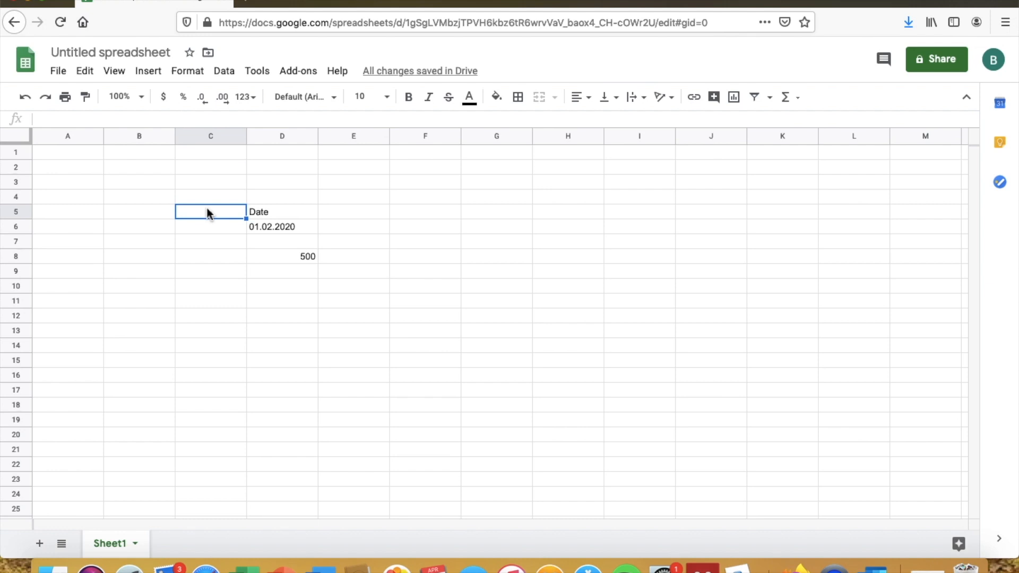
{"action": "left_click", "coordinate": [253, 196]}
{"action": "left_click", "coordinate": [261, 228]}
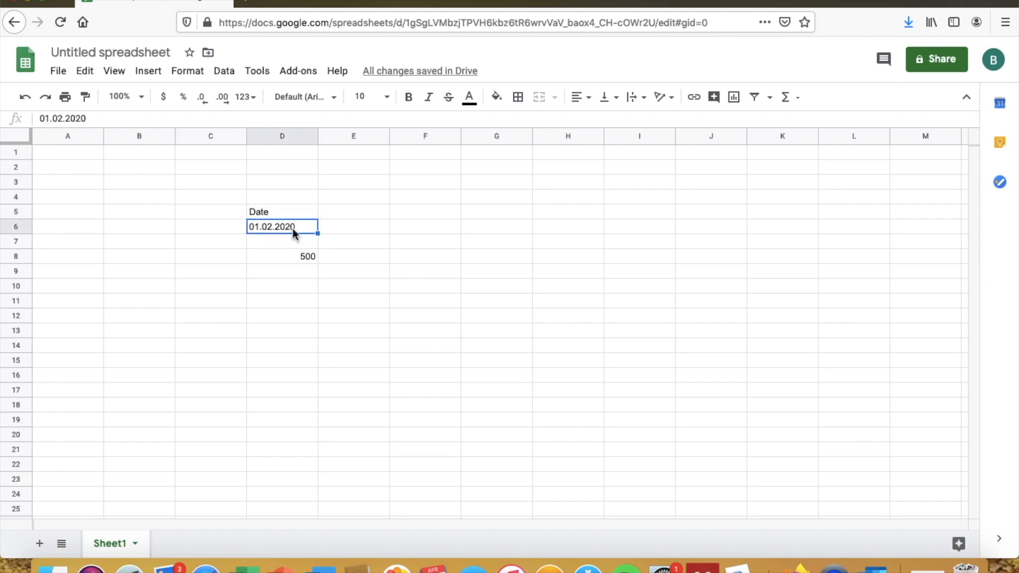
{"action": "left_click", "coordinate": [264, 213]}
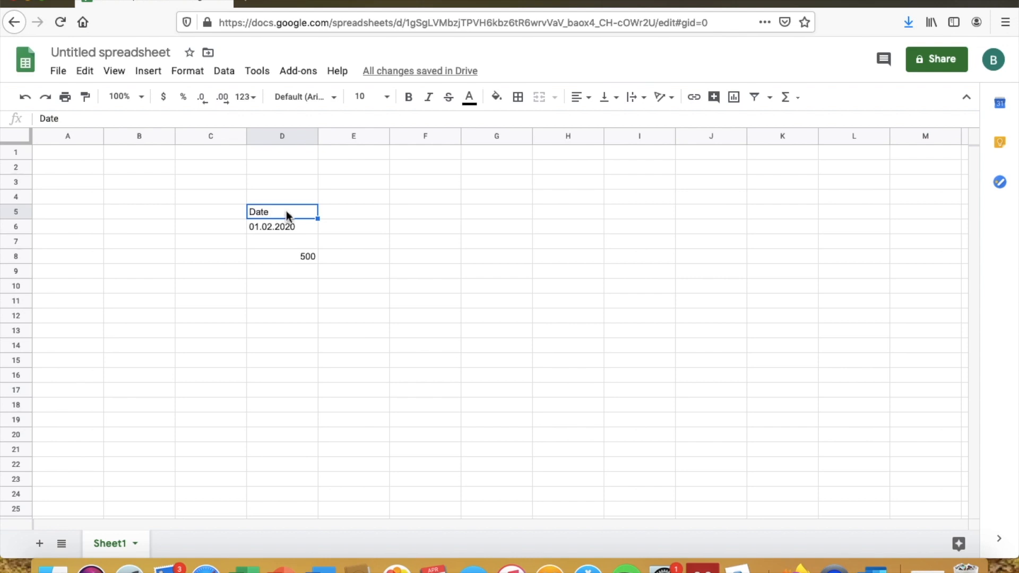
{"action": "key", "text": "Delete"}
{"action": "left_click", "coordinate": [362, 187]}
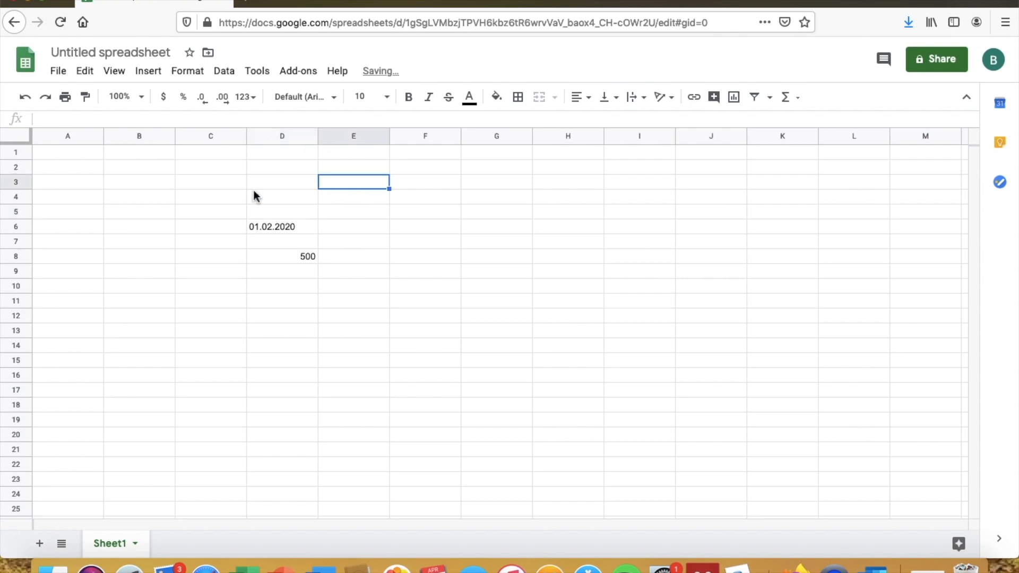
- Select the block C4:E11 around the remaining entries, deselect it and enter 66 in cell C4
{"action": "mouse_move", "coordinate": [240, 197]}
{"action": "left_mouse_down"}
{"action": "mouse_move", "coordinate": [275, 280]}
{"action": "mouse_move", "coordinate": [321, 311]}
{"action": "left_mouse_up"}
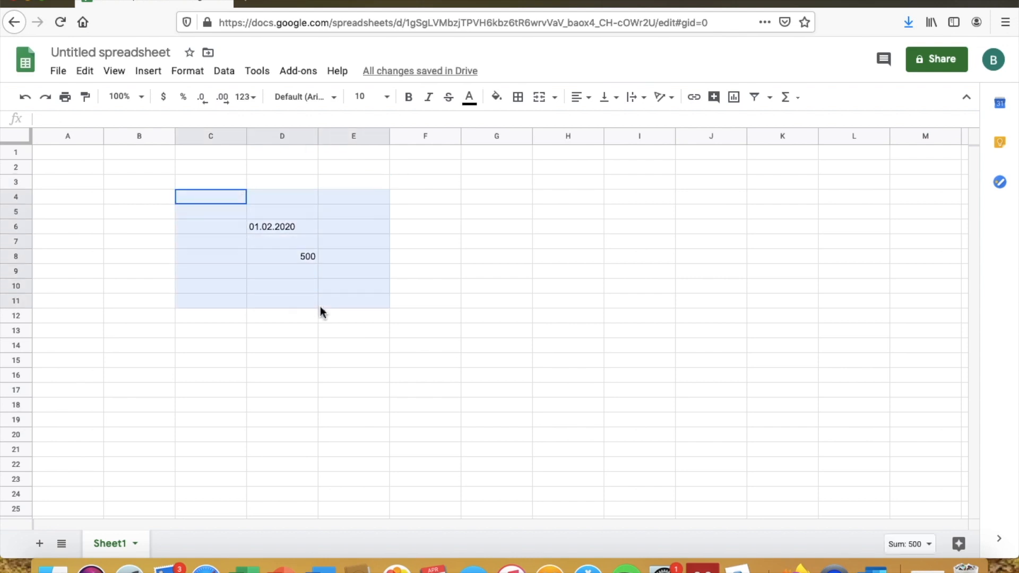
{"action": "left_click", "coordinate": [321, 307]}
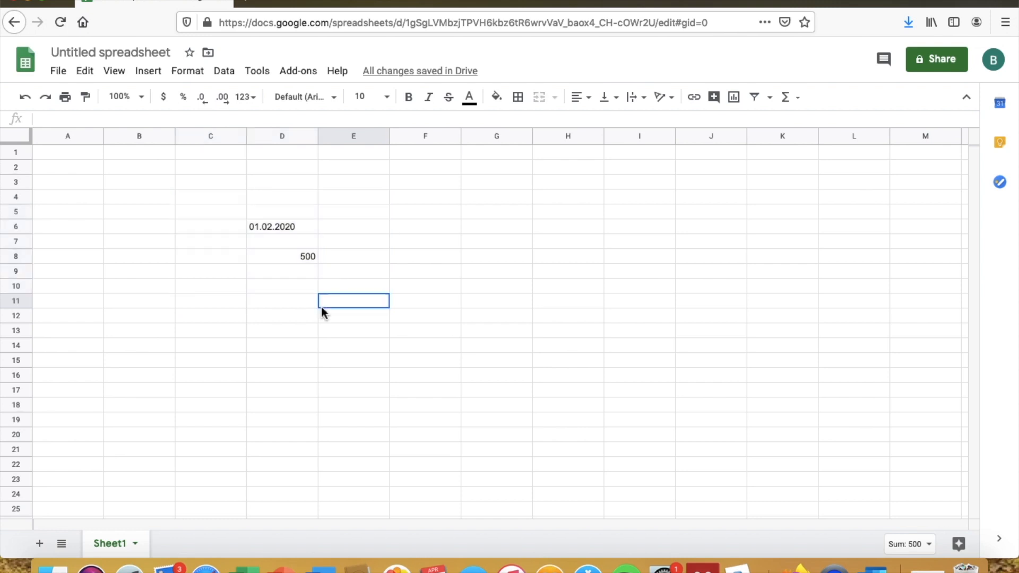
{"action": "left_click", "coordinate": [200, 195]}
{"action": "type", "text": "66"}
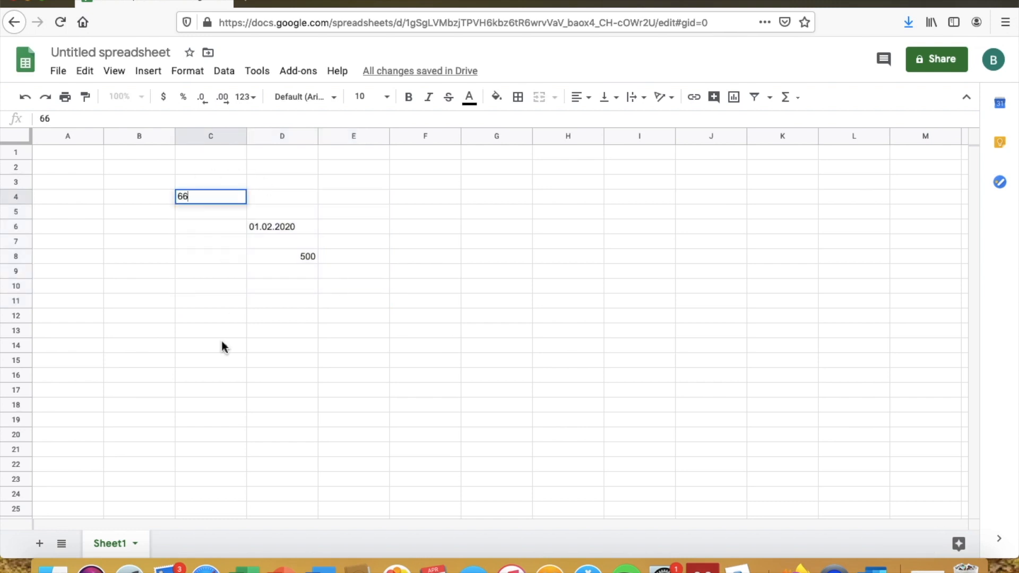
{"action": "left_click", "coordinate": [222, 344]}
- Clear all entries in the range C3:E10 at once and deselect it
{"action": "left_click_drag", "start_coordinate": [309, 273], "coordinate": [376, 296]}
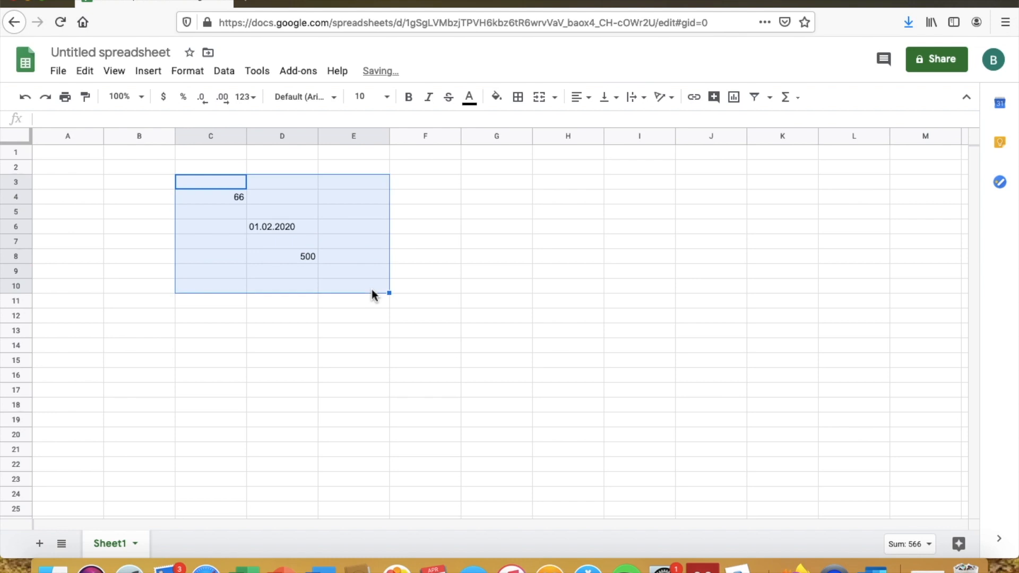
{"action": "key", "text": "Delete"}
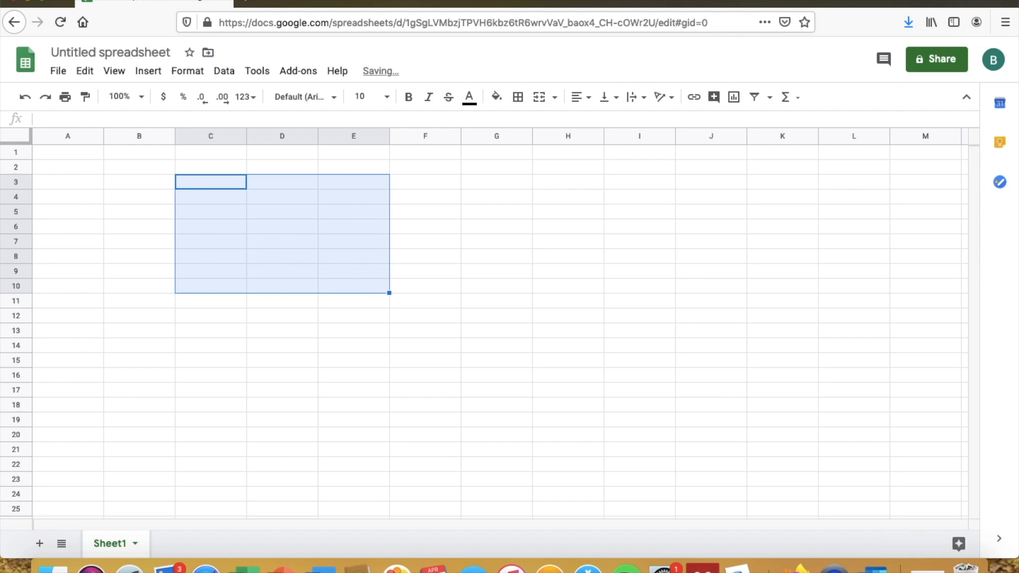
{"action": "left_click", "coordinate": [282, 258]}
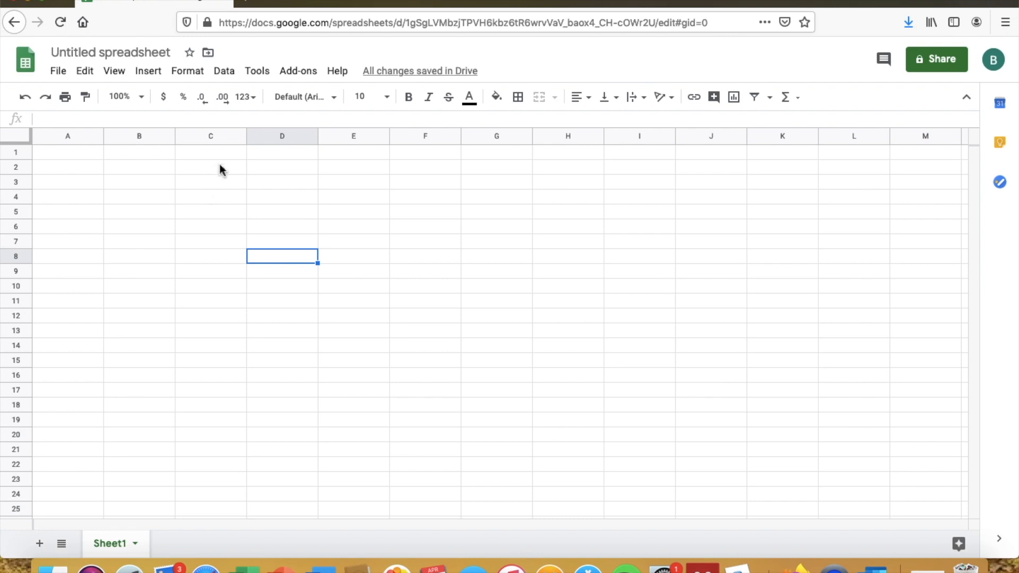
- Enter the addition formula =9+9 in cell C3
{"action": "double_click", "coordinate": [203, 182]}
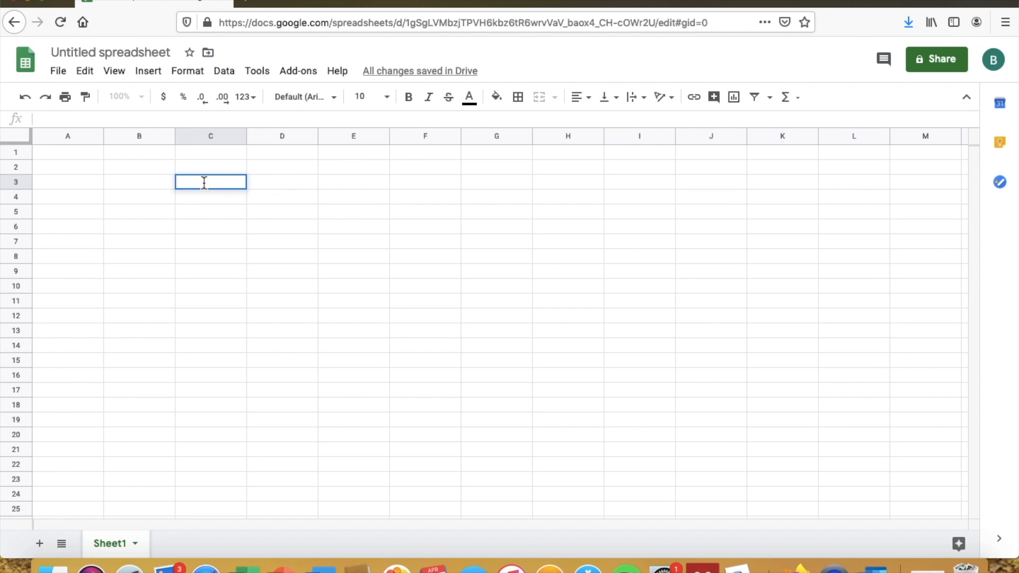
{"action": "type", "text": "="}
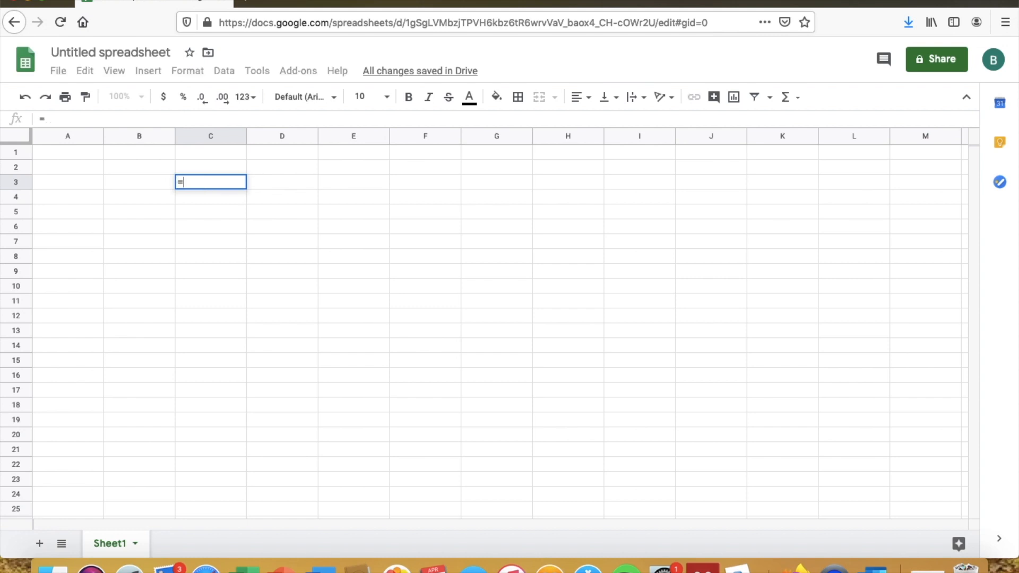
{"action": "type", "text": "9"}
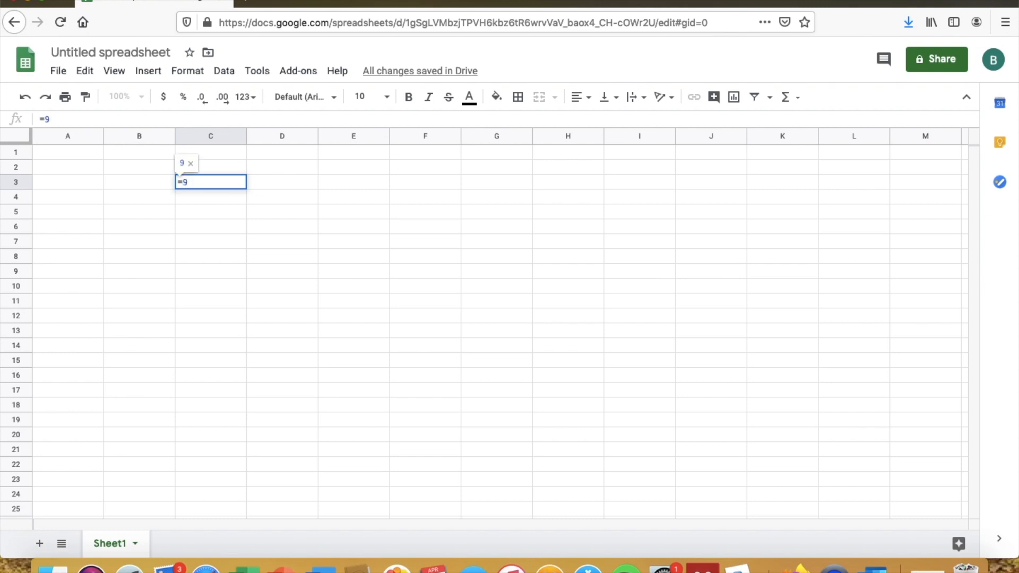
{"action": "type", "text": "+9"}
{"action": "key", "text": "Return"}
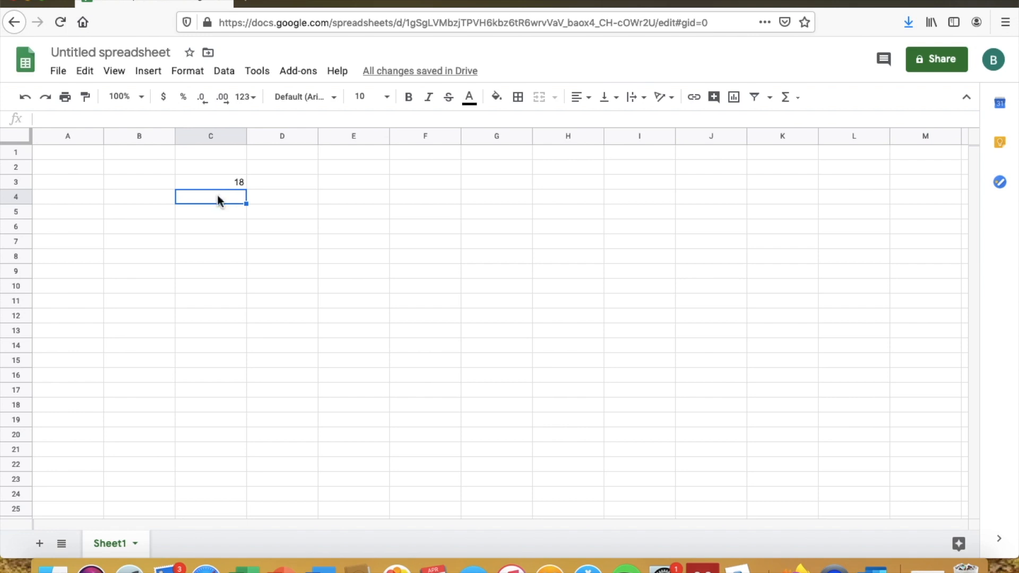
- Enter the multiplication formula =9*9 in cell C4
{"action": "type", "text": "="}
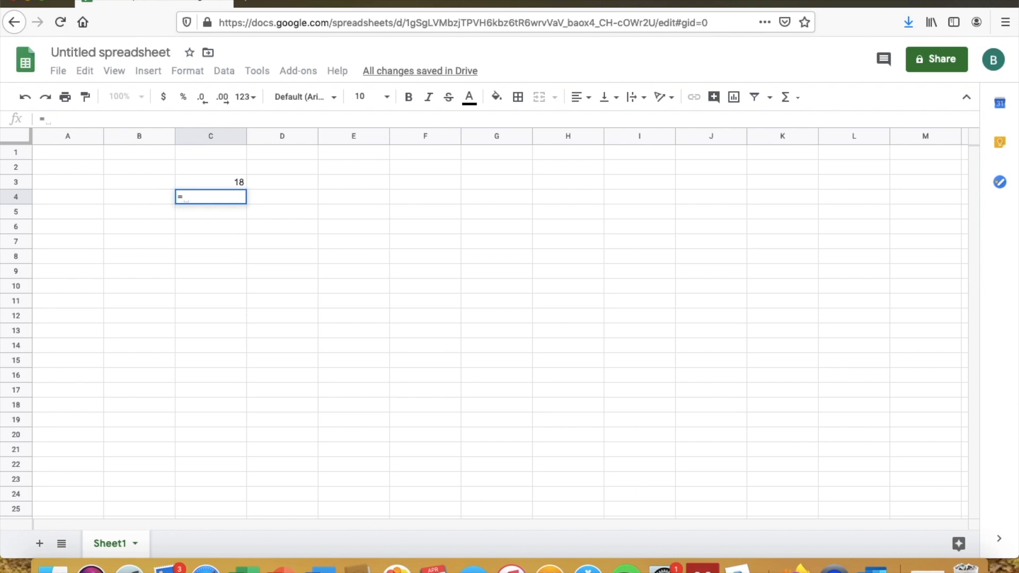
{"action": "type", "text": "9"}
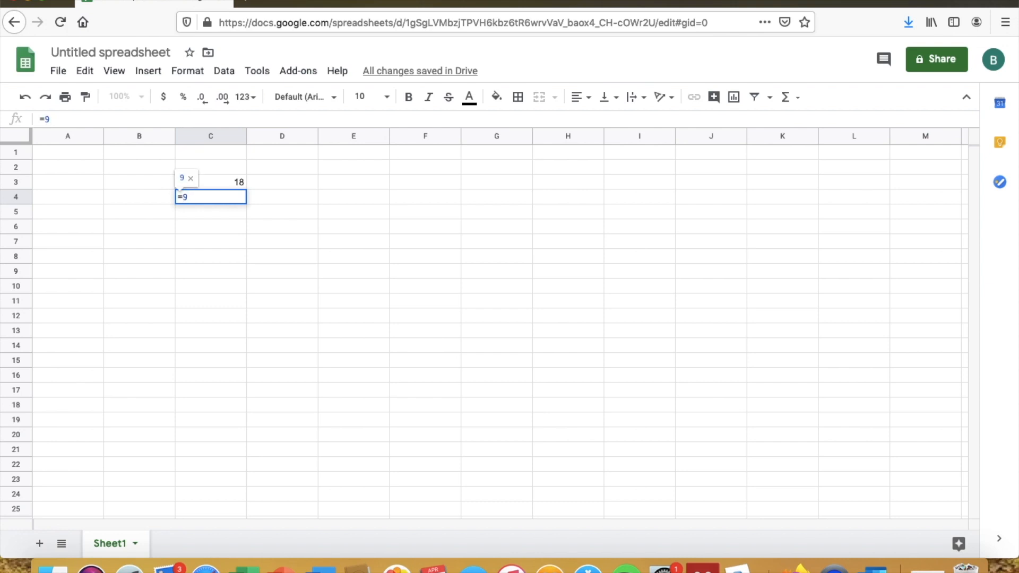
{"action": "type", "text": "*"}
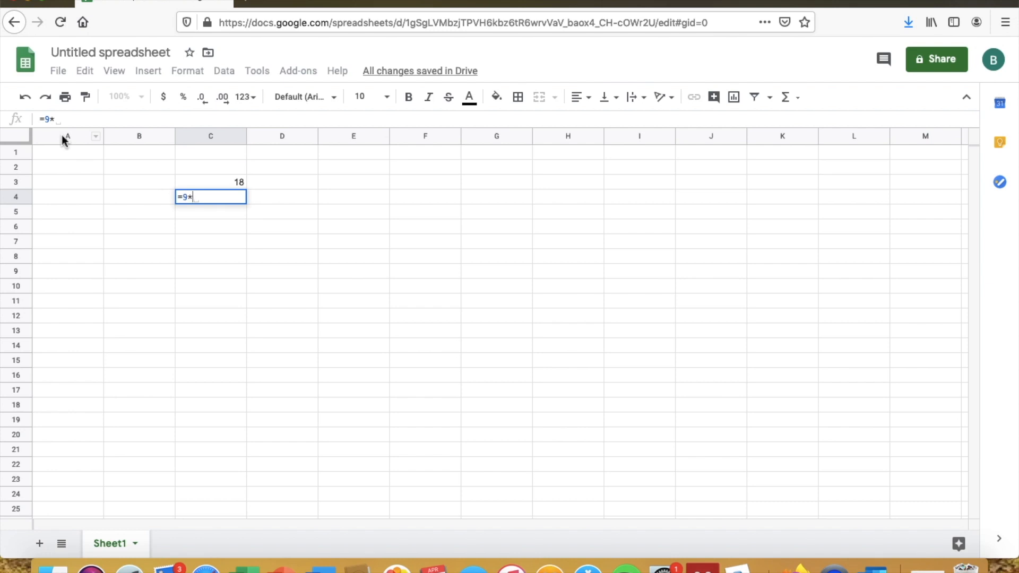
{"action": "type", "text": "9"}
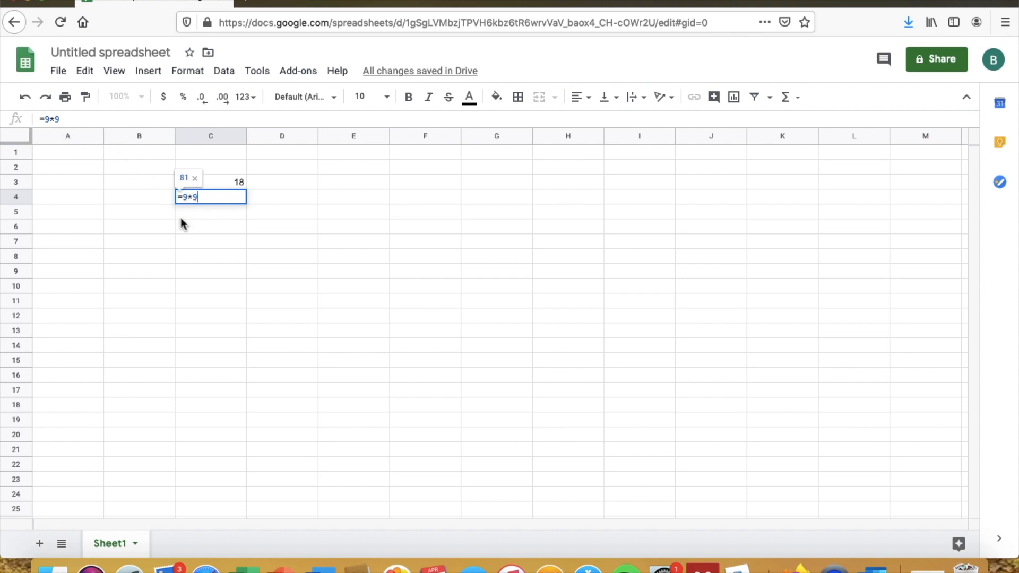
{"action": "key", "text": "Return"}
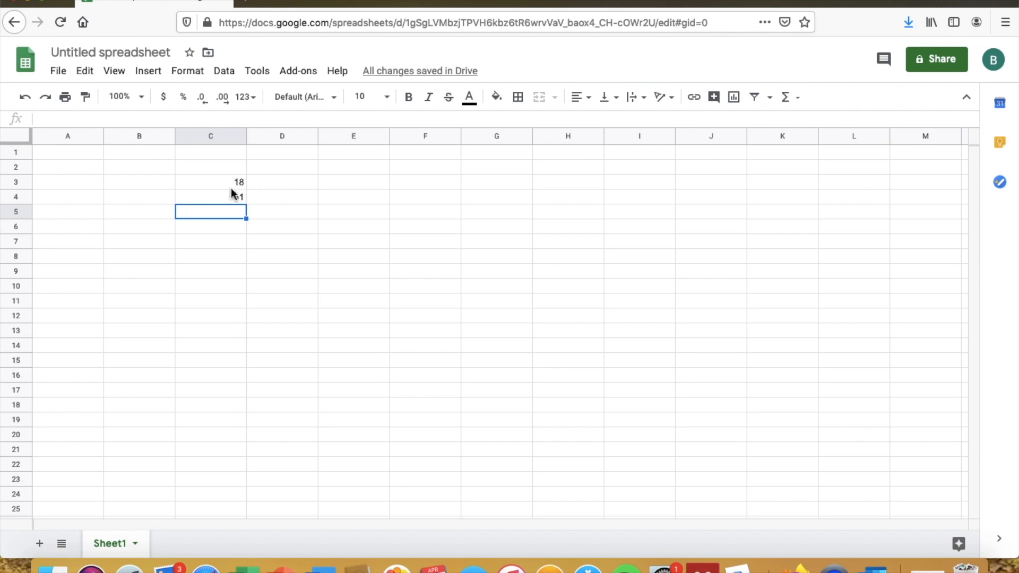
- Label cell B5 as Total
{"action": "left_click", "coordinate": [155, 209]}
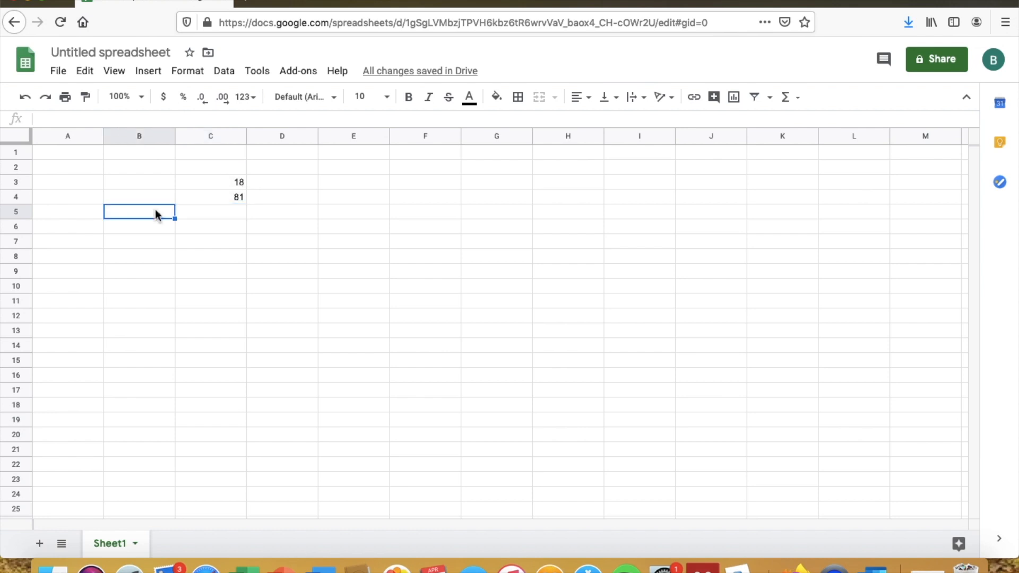
{"action": "type", "text": "Total"}
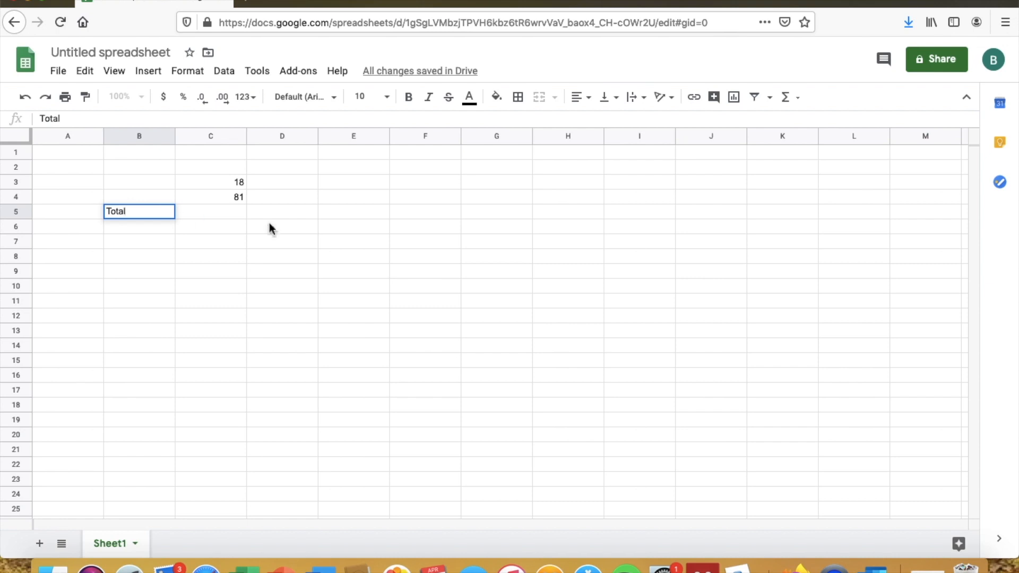
{"action": "left_click", "coordinate": [276, 228]}
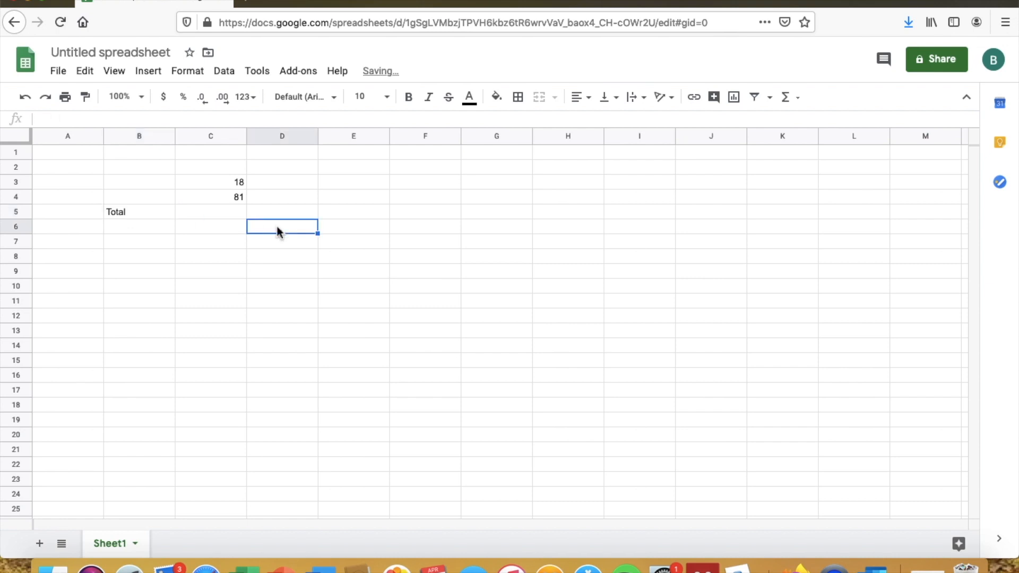
- Add cells C3 and C4 in cell C5 with the formula =C3+C4
{"action": "left_click", "coordinate": [209, 212]}
{"action": "type", "text": "="}
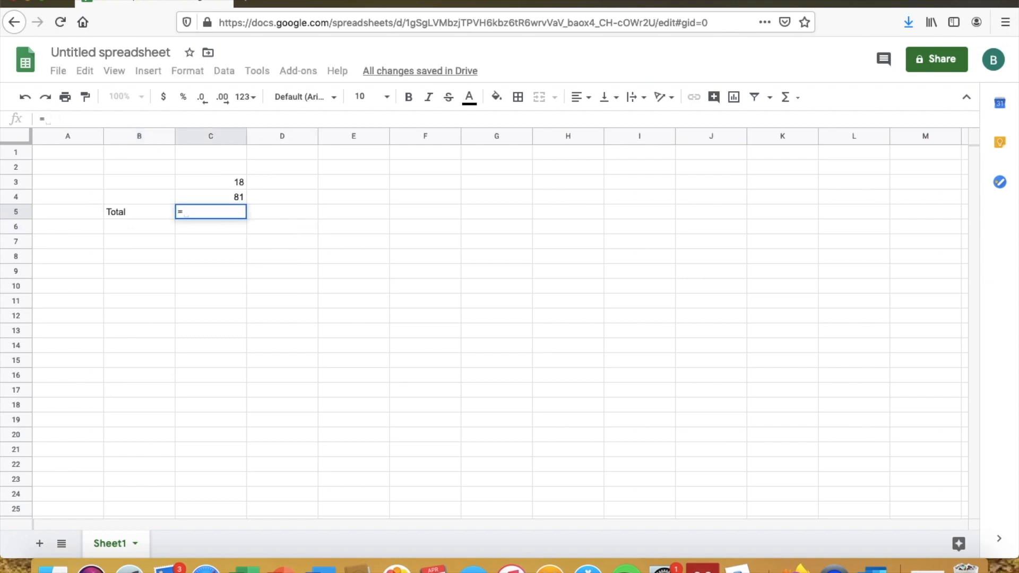
{"action": "left_click", "coordinate": [231, 181]}
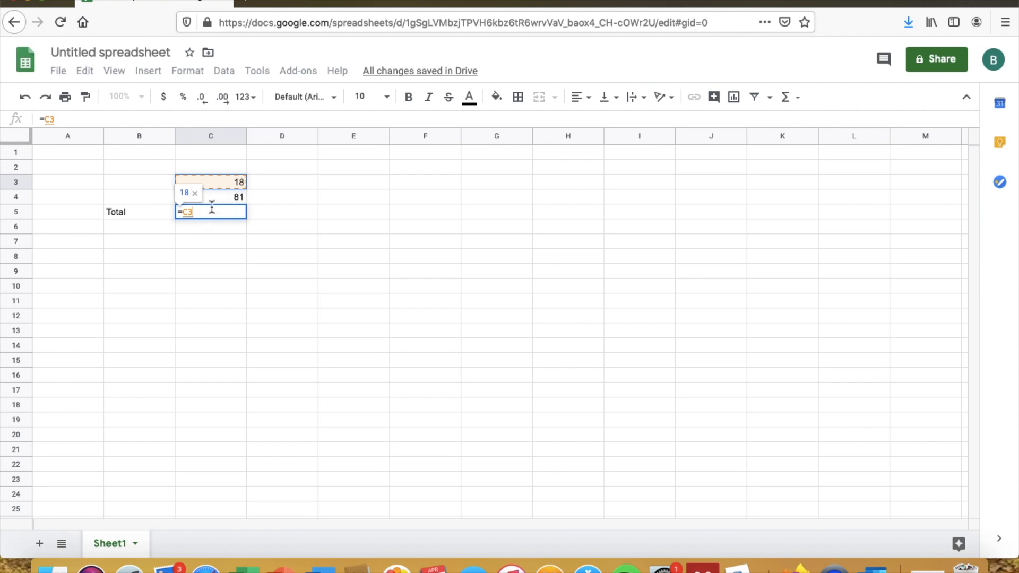
{"action": "type", "text": "+"}
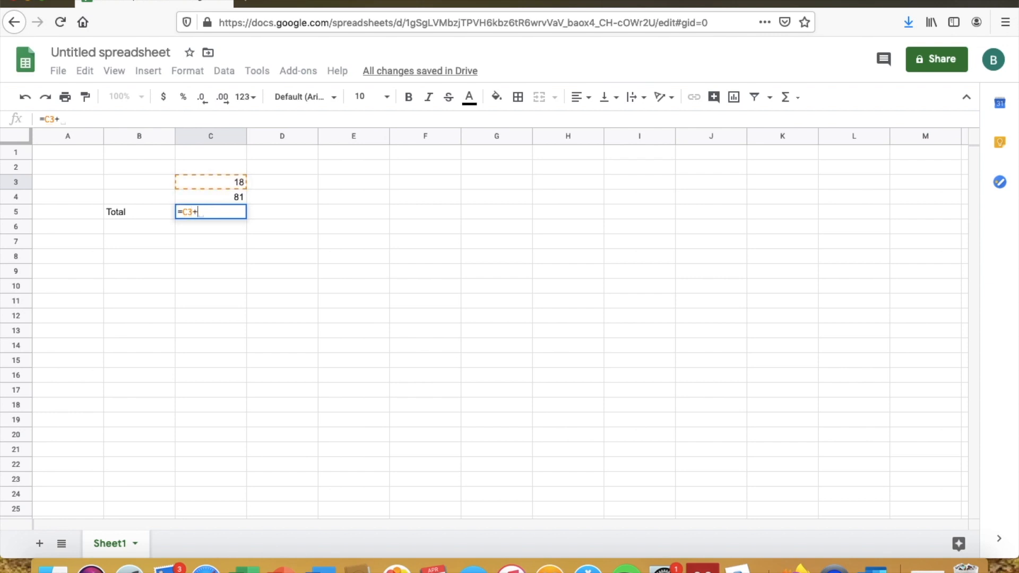
{"action": "left_click", "coordinate": [232, 200]}
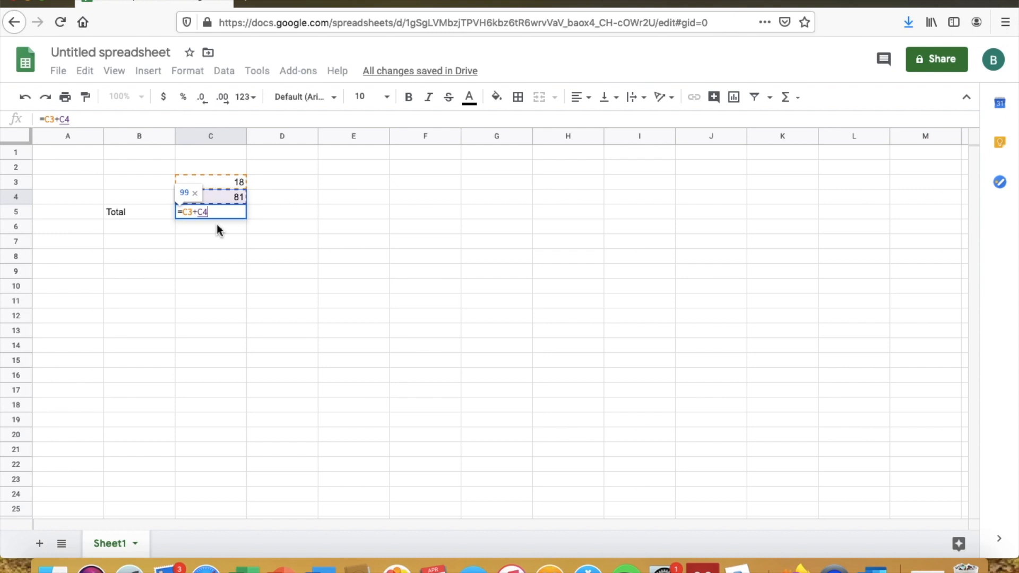
{"action": "key", "text": "Return"}
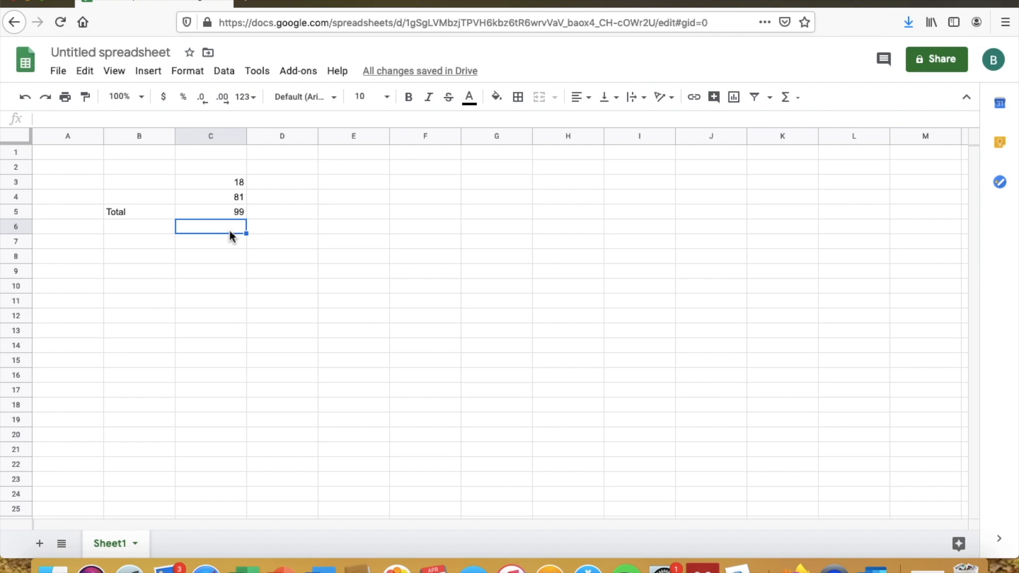
- Label cell B3 "Money paid to me on monday" and widen column B to fit the whole text
{"action": "double_click", "coordinate": [139, 182]}
{"action": "type", "text": "Money pa"}
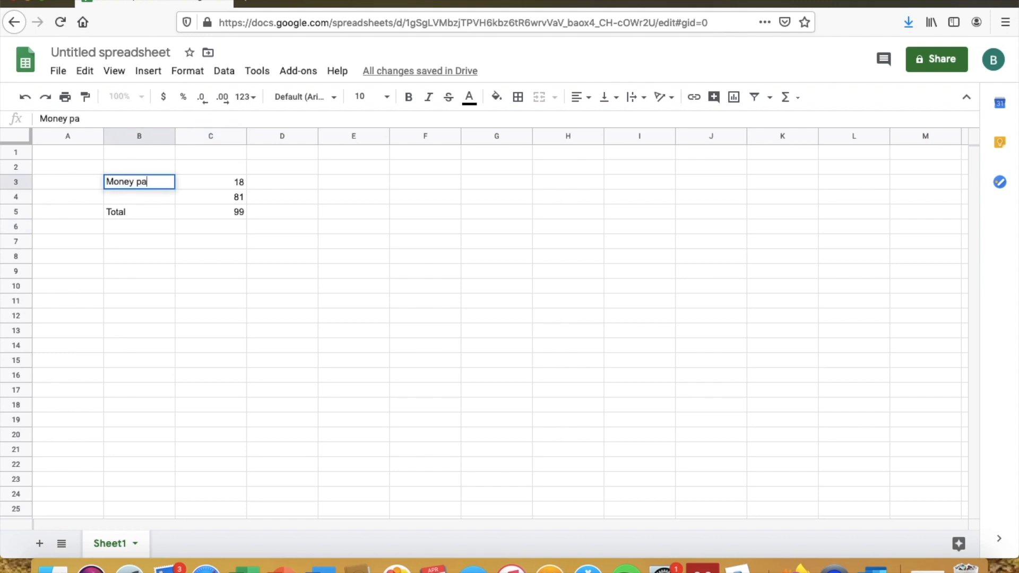
{"action": "type", "text": "i d to me"}
{"action": "type", "text": " in"}
{"action": "key", "text": "BackSpace"}
{"action": "key", "text": "BackSpace"}
{"action": "type", "text": "o"}
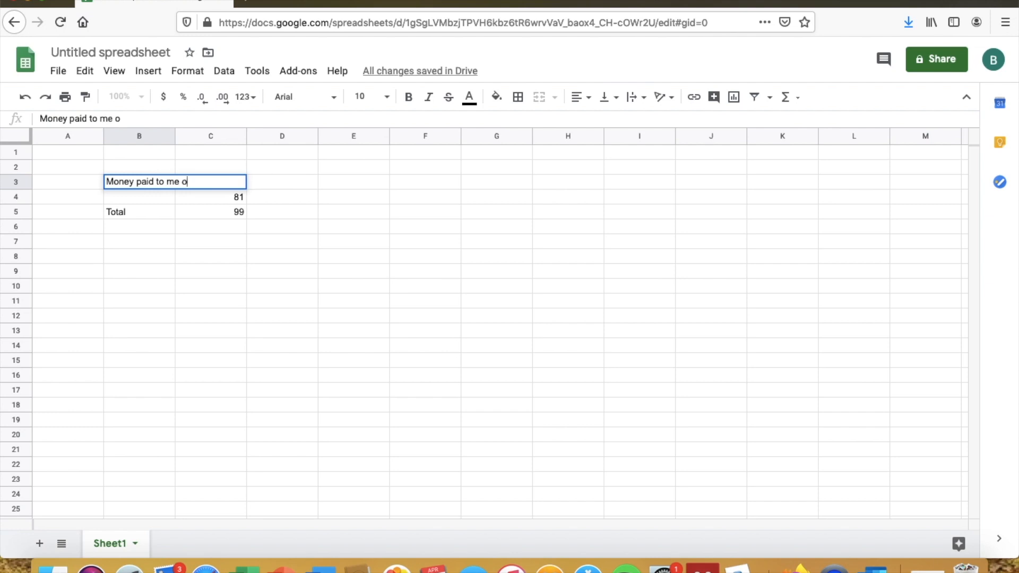
{"action": "type", "text": "n monday"}
{"action": "left_click", "coordinate": [152, 233]}
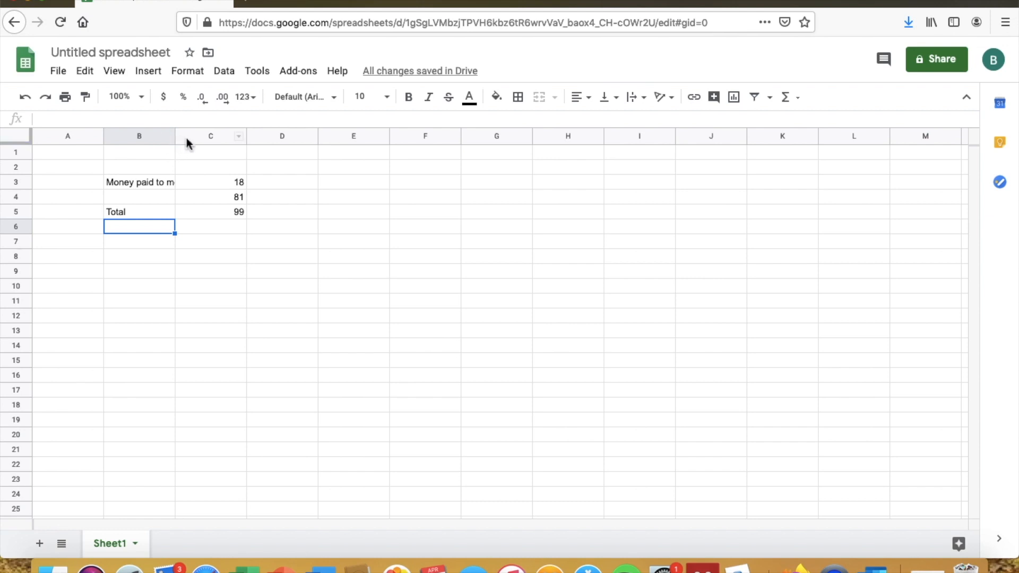
{"action": "left_click_drag", "start_coordinate": [176, 138], "coordinate": [242, 136]}
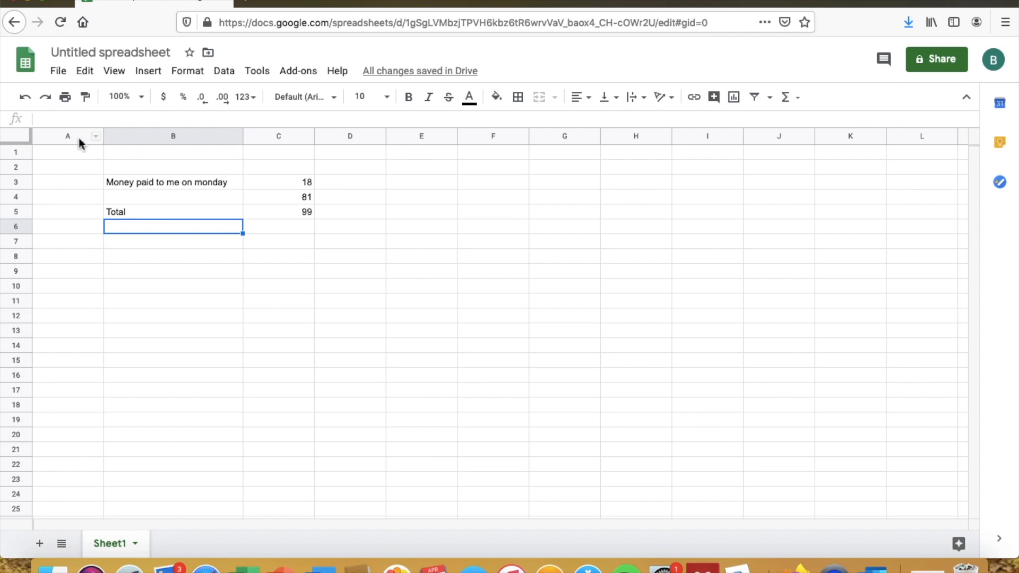
- Enter the word hello on three separate lines within cell A1
{"action": "left_click", "coordinate": [51, 153]}
{"action": "double_click", "coordinate": [51, 152]}
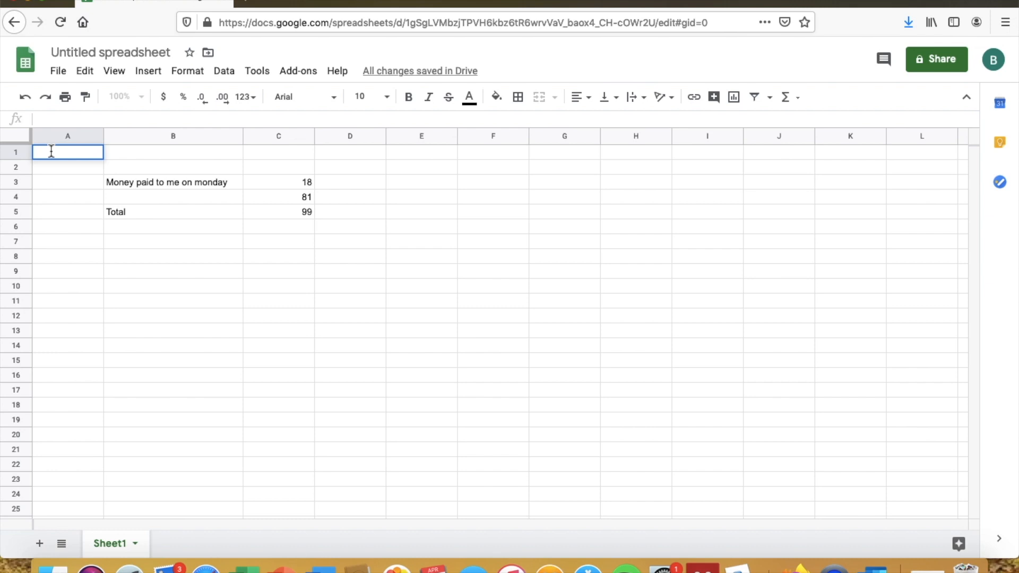
{"action": "type", "text": "hello"}
{"action": "key", "text": "BackSpace"}
{"action": "key", "text": "BackSpace"}
{"action": "type", "text": "lo wor"}
{"action": "key", "text": "BackSpace"}
{"action": "key", "text": "BackSpace"}
{"action": "key", "text": "BackSpace"}
{"action": "key", "text": "BackSpace"}
{"action": "key", "text": "alt+Return"}
{"action": "type", "text": "hello"}
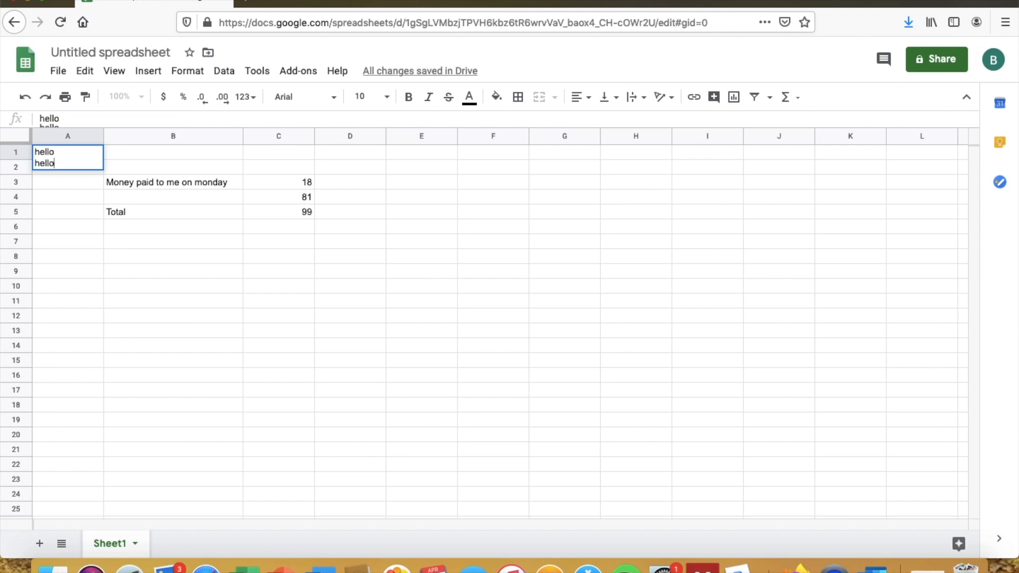
{"action": "key", "text": "alt+Return"}
{"action": "type", "text": "hello"}
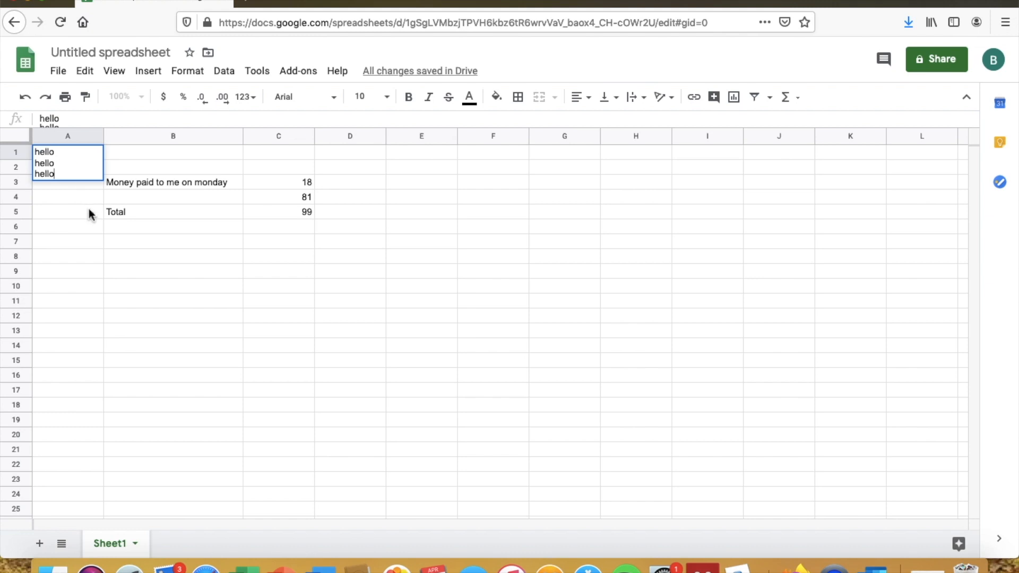
{"action": "left_click", "coordinate": [96, 240]}
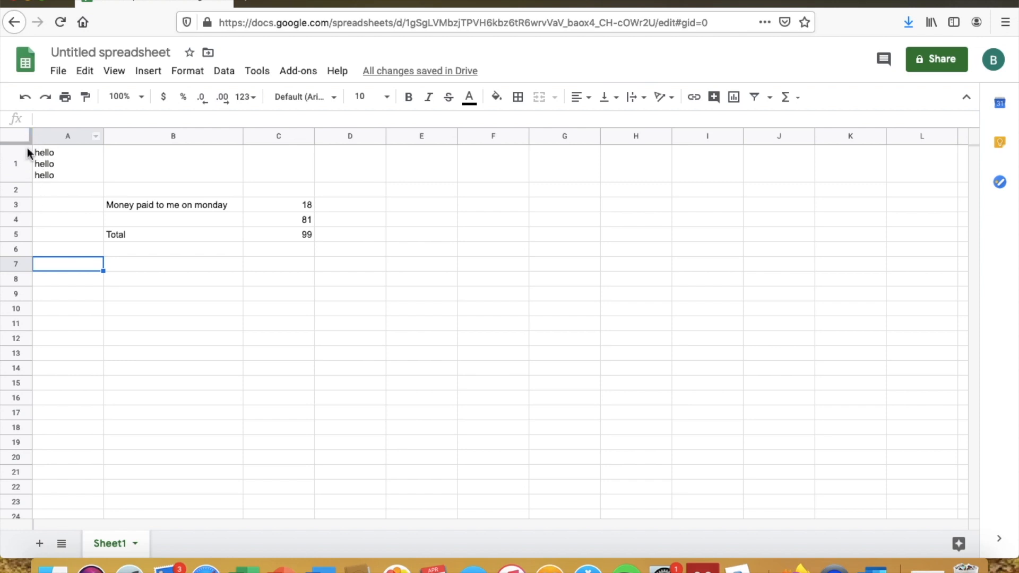
- Clear the hello lines from cell A1 and shrink the height of row 1
{"action": "mouse_move", "coordinate": [20, 178]}
{"action": "left_mouse_down"}
{"action": "mouse_move", "coordinate": [21, 233]}
{"action": "mouse_move", "coordinate": [21, 185]}
{"action": "left_mouse_up"}
{"action": "left_click", "coordinate": [69, 173]}
{"action": "key", "text": "Delete"}
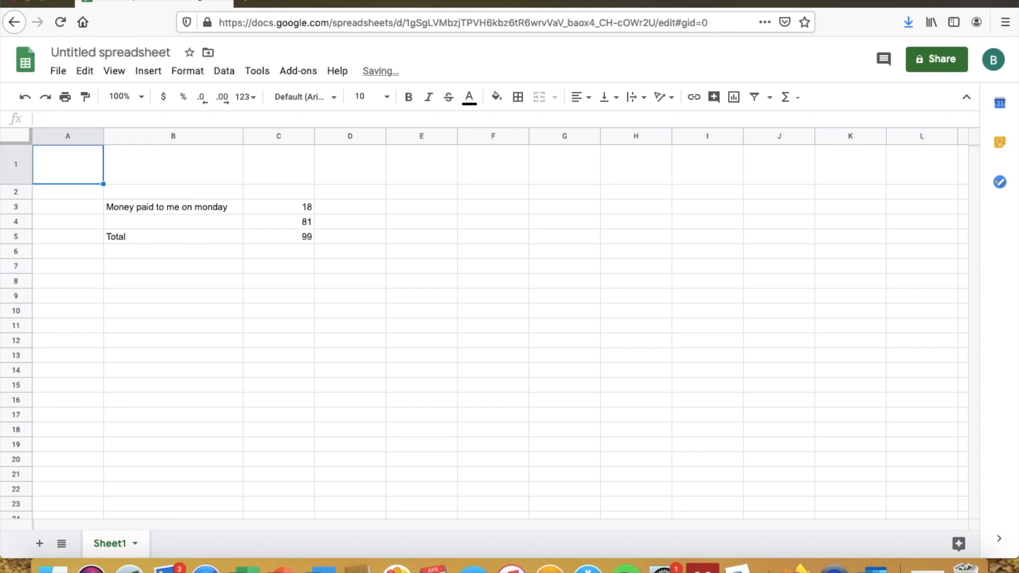
{"action": "left_click_drag", "start_coordinate": [21, 184], "coordinate": [21, 164]}
{"action": "left_click", "coordinate": [78, 203]}
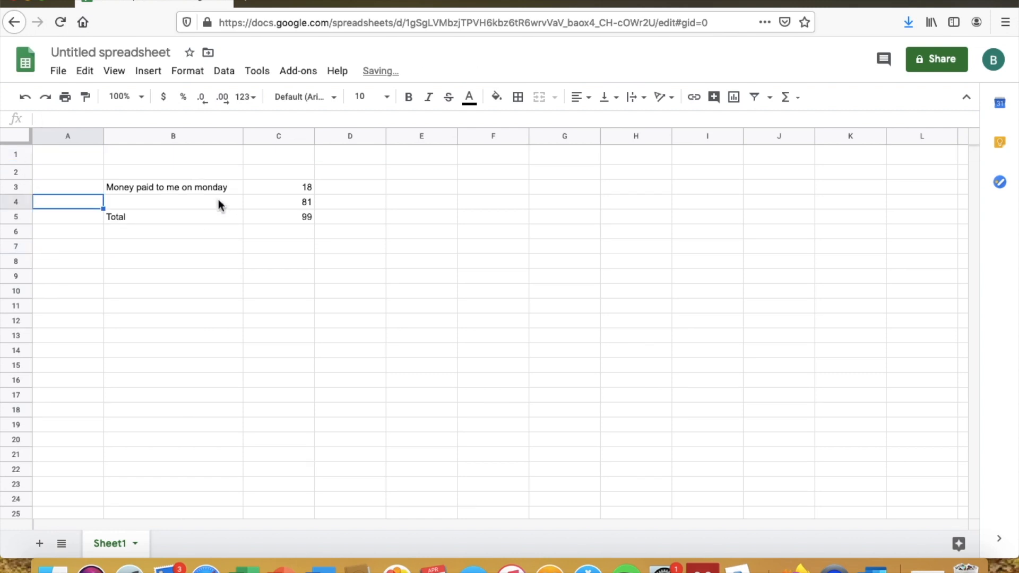
- Label cell B4 "Money paid to me on friday"
{"action": "left_click", "coordinate": [200, 193]}
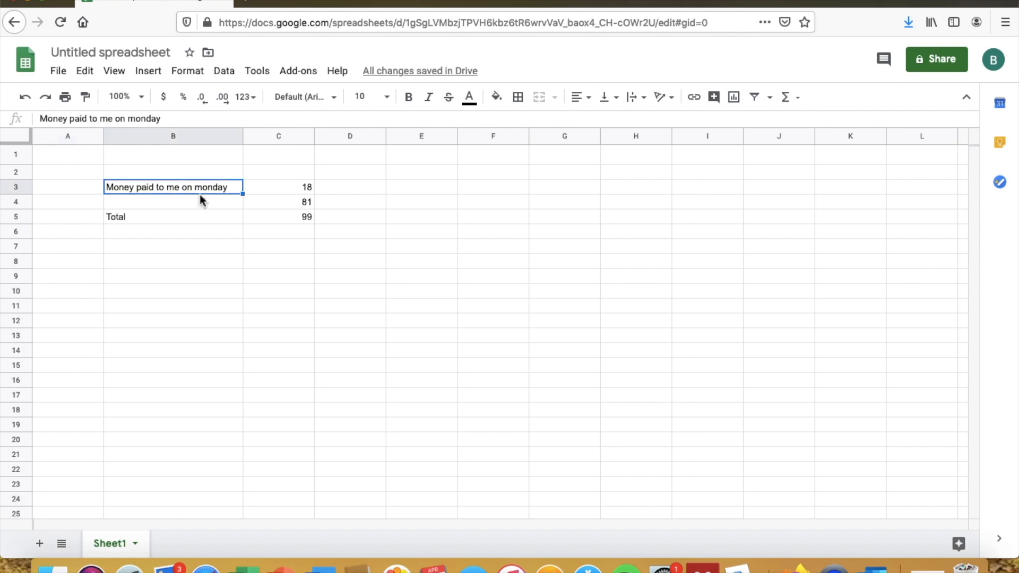
{"action": "left_click", "coordinate": [227, 196]}
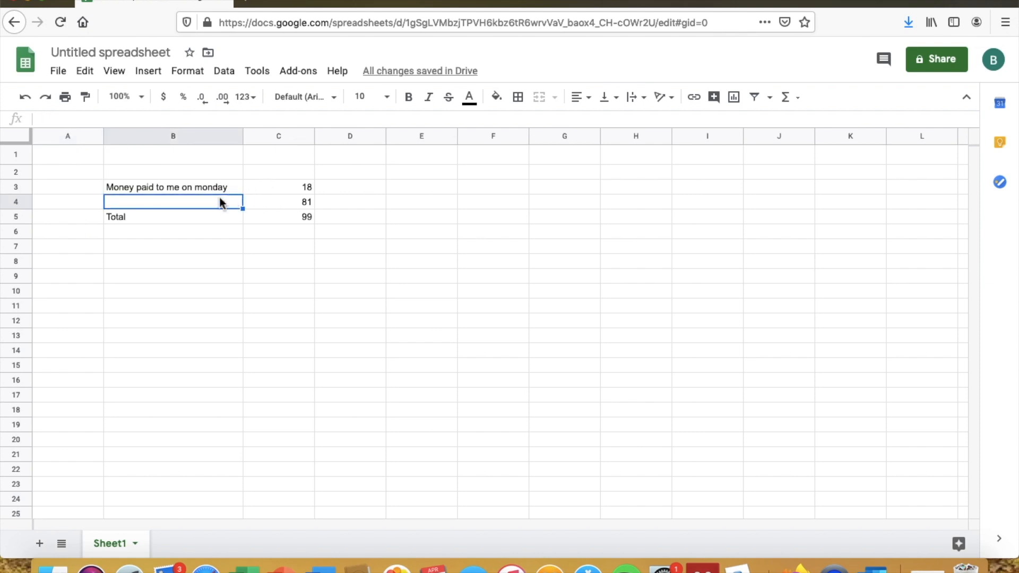
{"action": "double_click", "coordinate": [195, 198]}
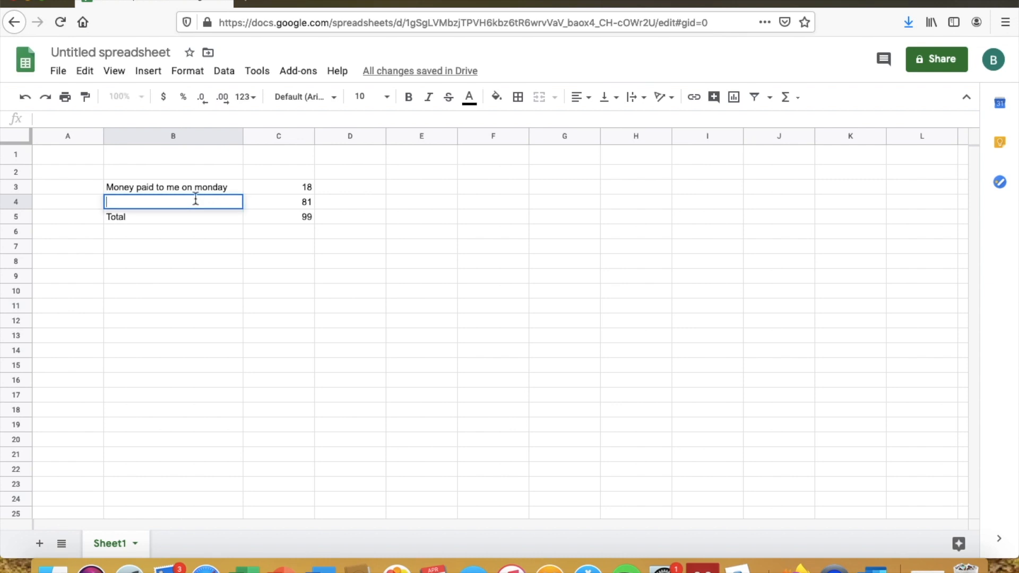
{"action": "type", "text": "Money paid to me on friday"}
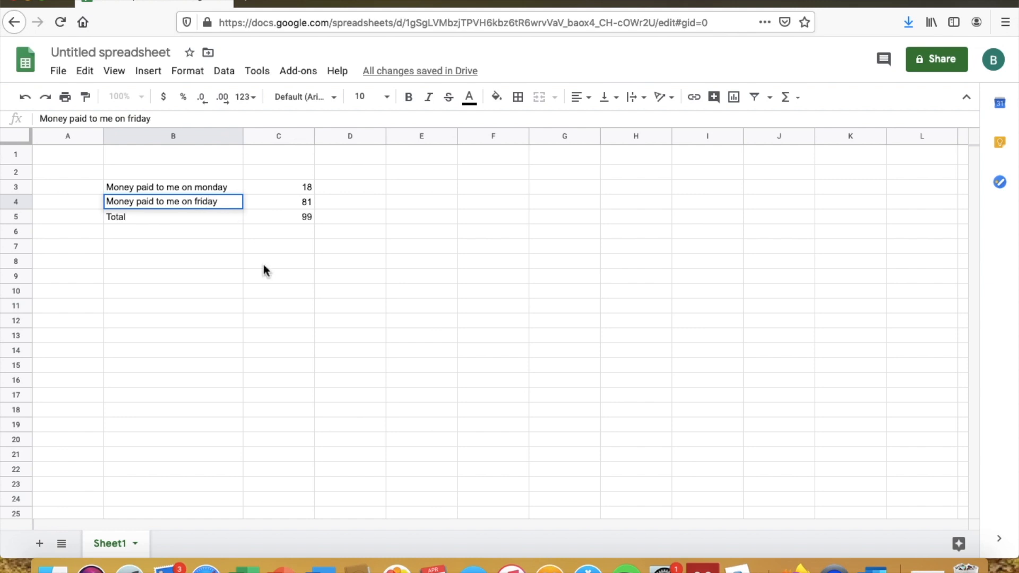
{"action": "left_click", "coordinate": [264, 266]}
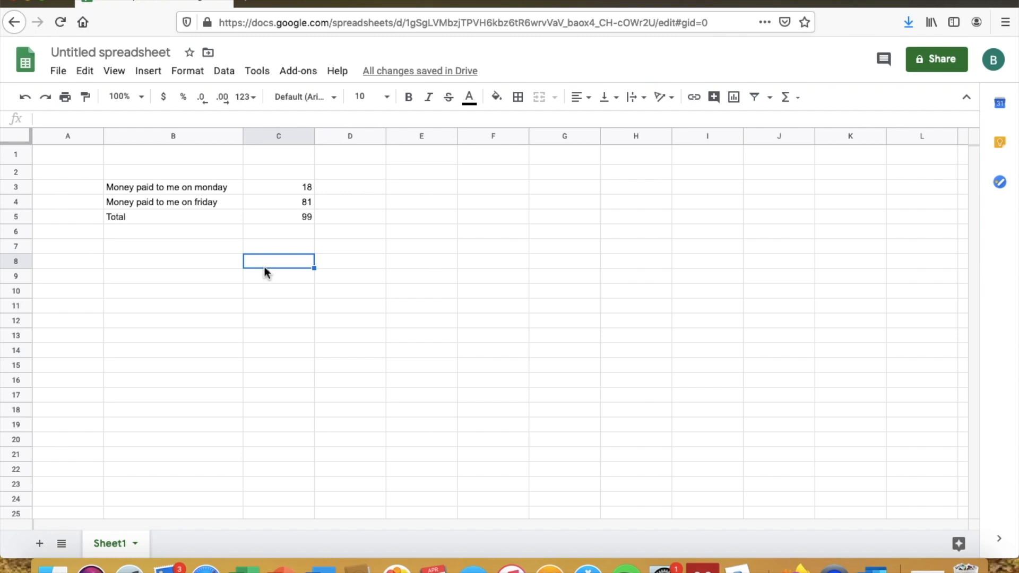
- Replace the formula in cell C3 with the value 27
{"action": "double_click", "coordinate": [308, 188]}
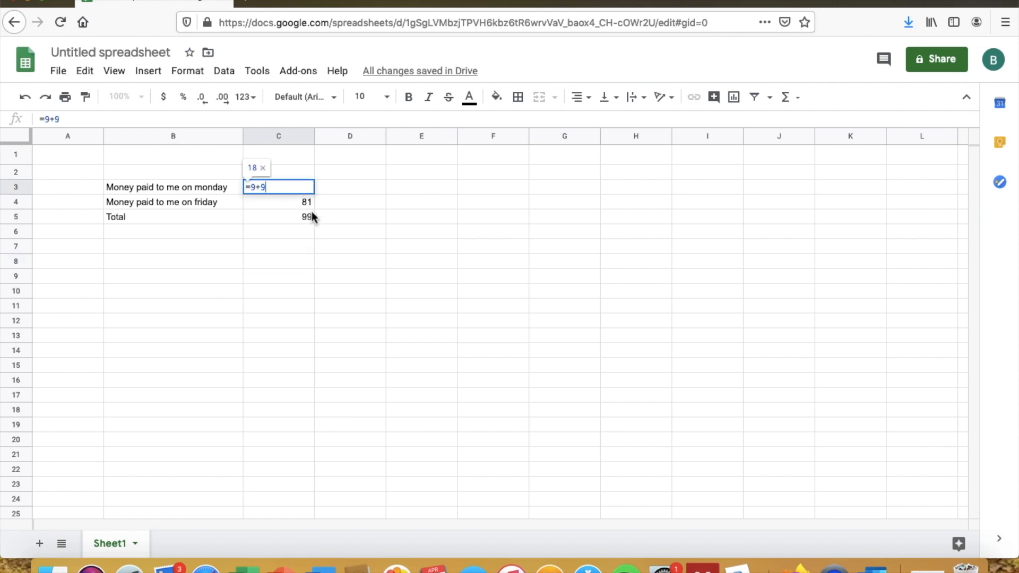
{"action": "left_click", "coordinate": [310, 214]}
{"action": "double_click", "coordinate": [307, 188]}
{"action": "key", "text": "BackSpace"}
{"action": "key", "text": "BackSpace"}
{"action": "key", "text": "BackSpace"}
{"action": "key", "text": "BackSpace"}
{"action": "type", "text": "27"}
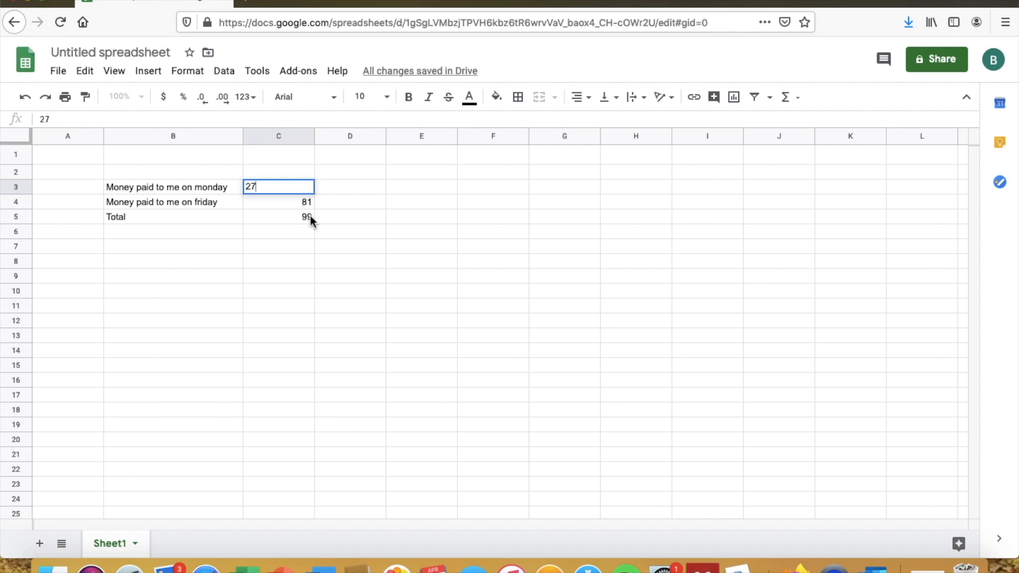
{"action": "left_click", "coordinate": [301, 293]}
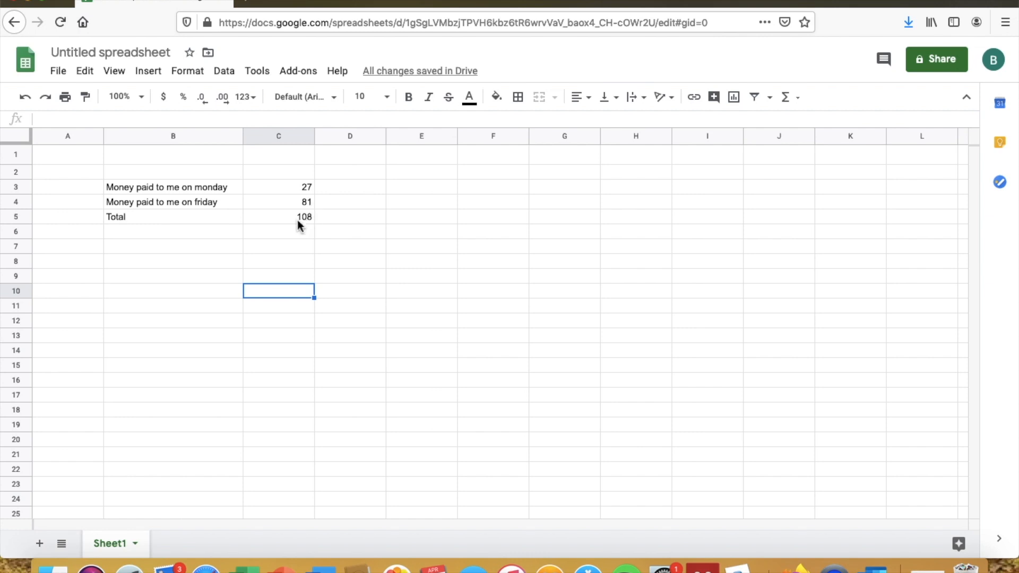
- Inspect the Total formula in cell C5 and set the Friday amount in C4 to 167
{"action": "double_click", "coordinate": [304, 219]}
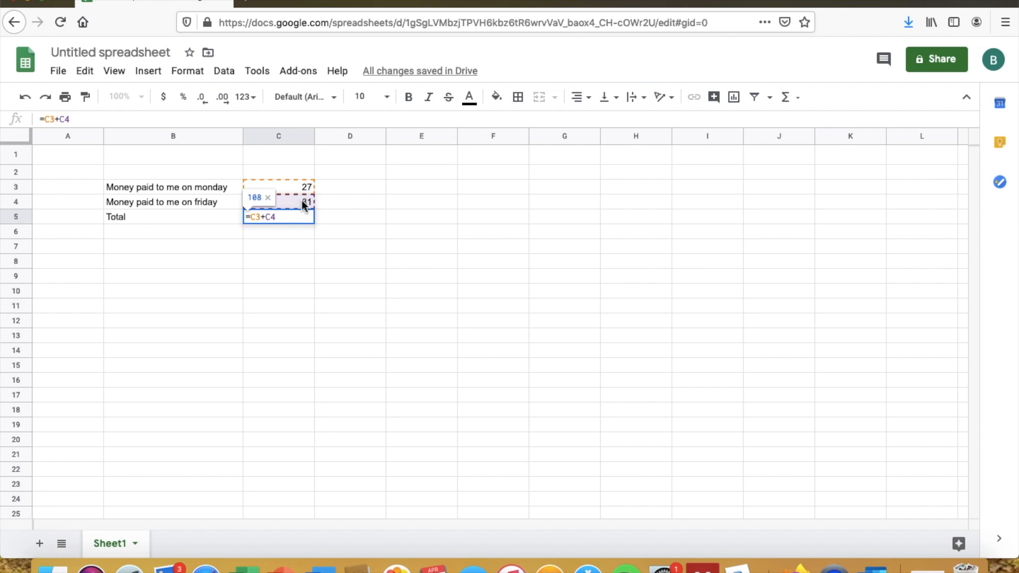
{"action": "left_click", "coordinate": [282, 247]}
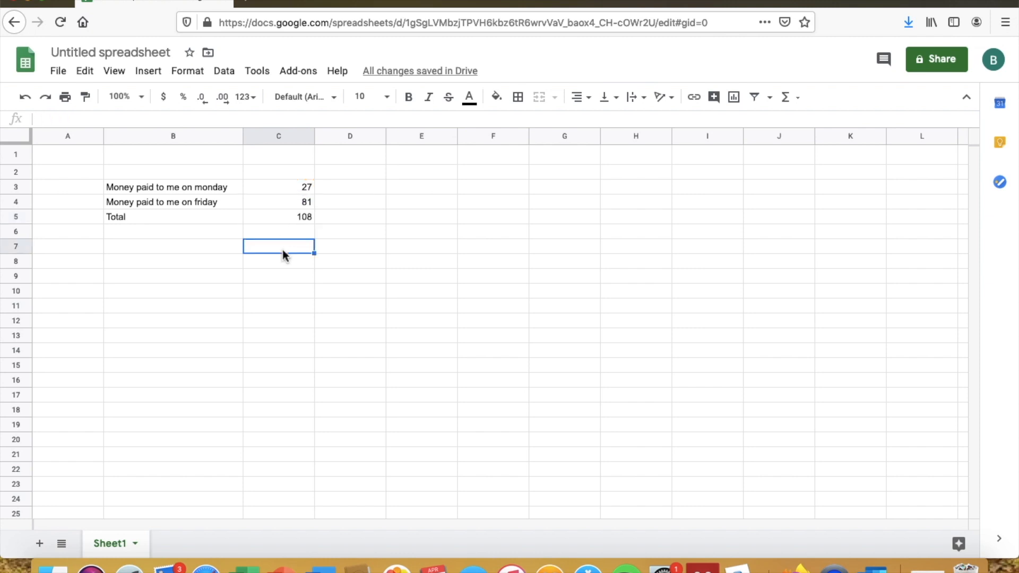
{"action": "double_click", "coordinate": [307, 202]}
{"action": "key", "text": "BackSpace"}
{"action": "key", "text": "BackSpace"}
{"action": "key", "text": "BackSpace"}
{"action": "key", "text": "BackSpace"}
{"action": "key", "text": "BackSpace"}
{"action": "type", "text": "167"}
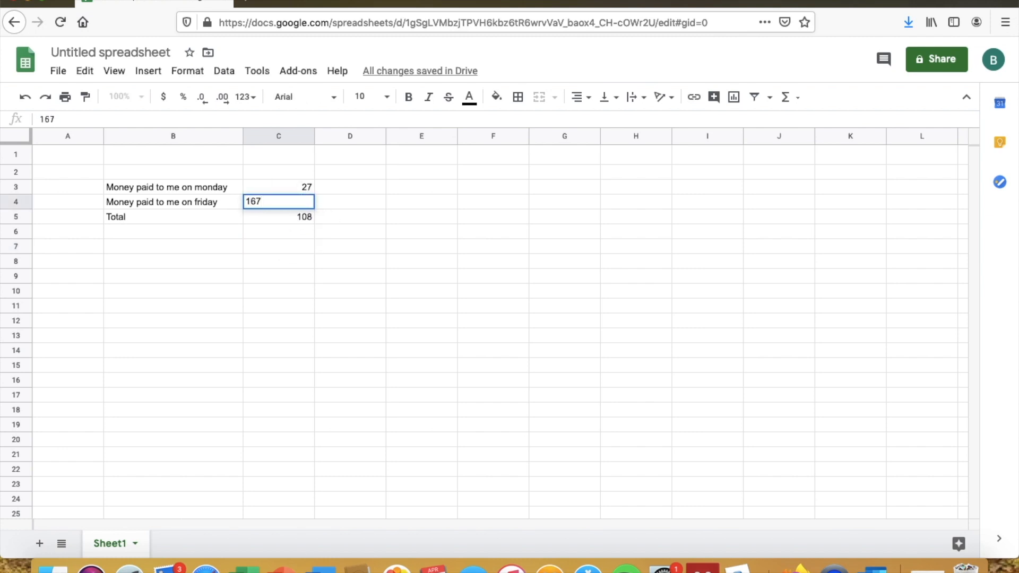
{"action": "left_click", "coordinate": [295, 260]}
{"action": "left_click", "coordinate": [306, 219]}
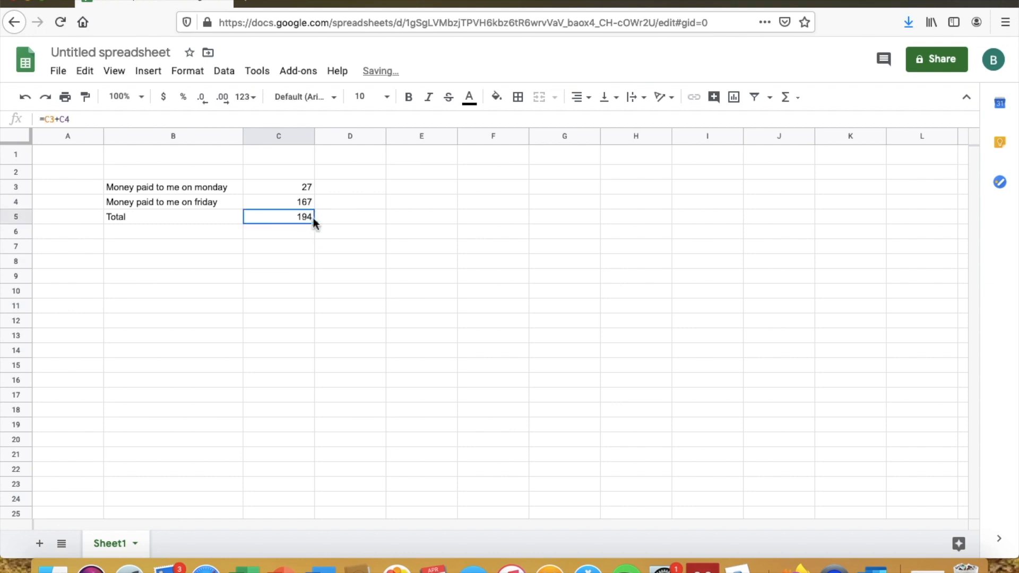
{"action": "left_click", "coordinate": [287, 260]}
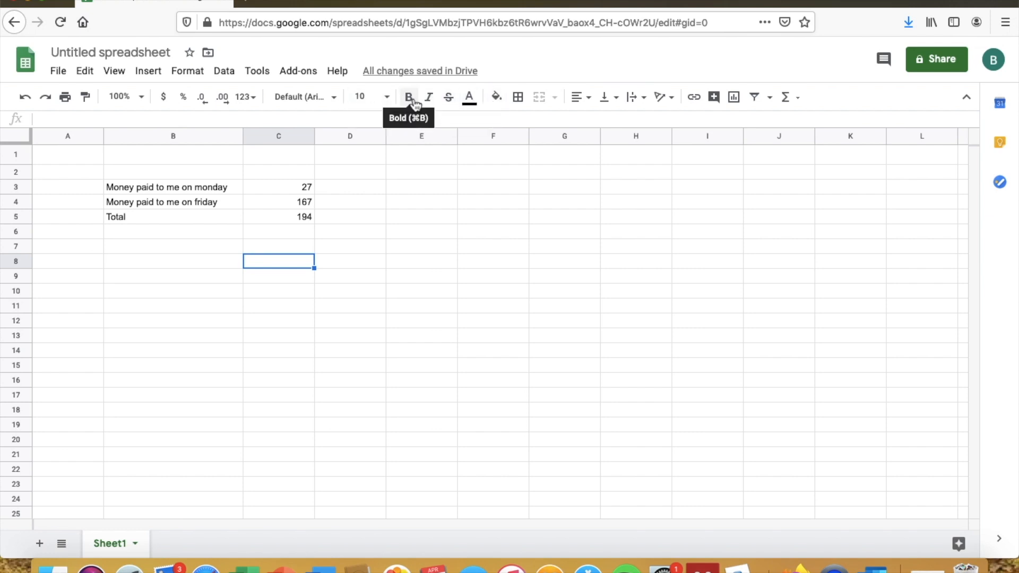
- Make the Monday label in B3 bold at font size 12 and fit column B to its text
{"action": "left_click", "coordinate": [209, 186]}
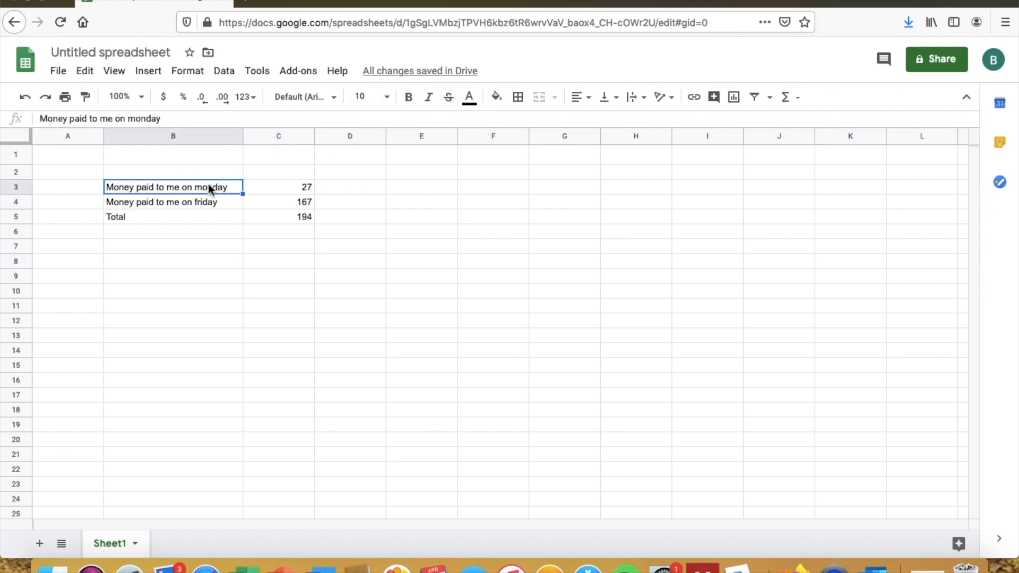
{"action": "left_click", "coordinate": [408, 98]}
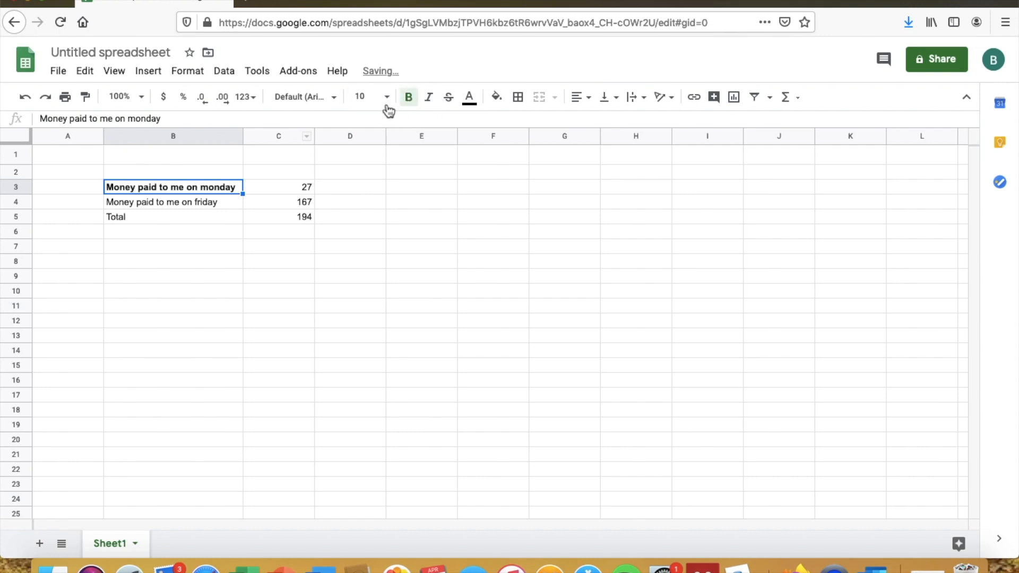
{"action": "left_click", "coordinate": [387, 97]}
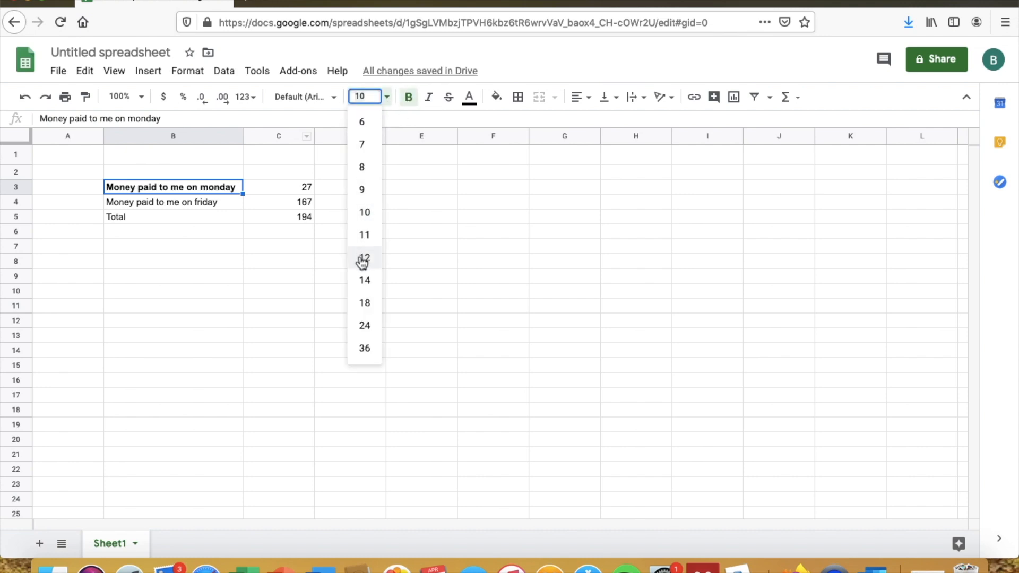
{"action": "left_click", "coordinate": [363, 259]}
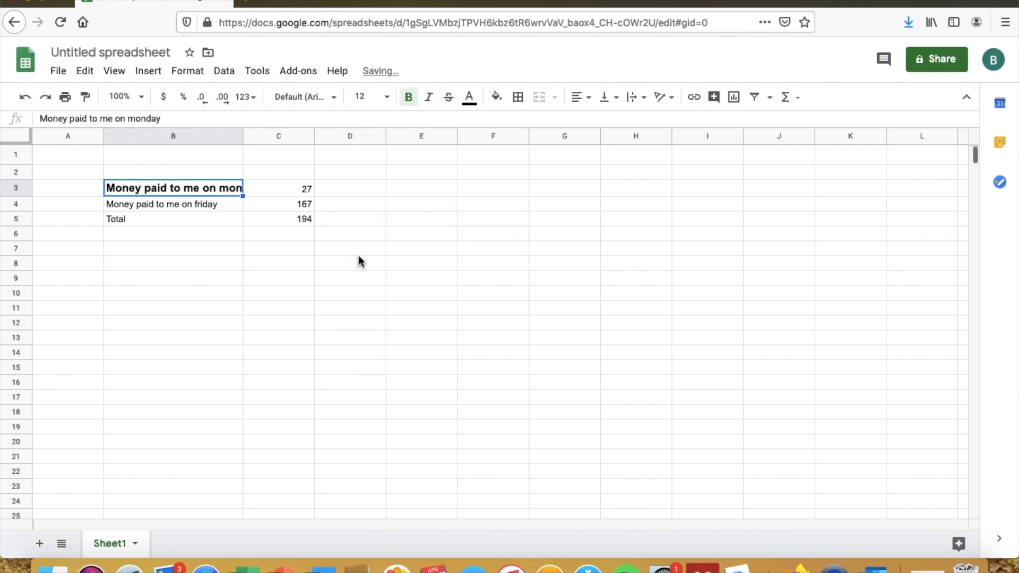
{"action": "double_click", "coordinate": [243, 140]}
- Set the Monday label's font to Georgia and refit the width of column B to the text
{"action": "left_click", "coordinate": [334, 97]}
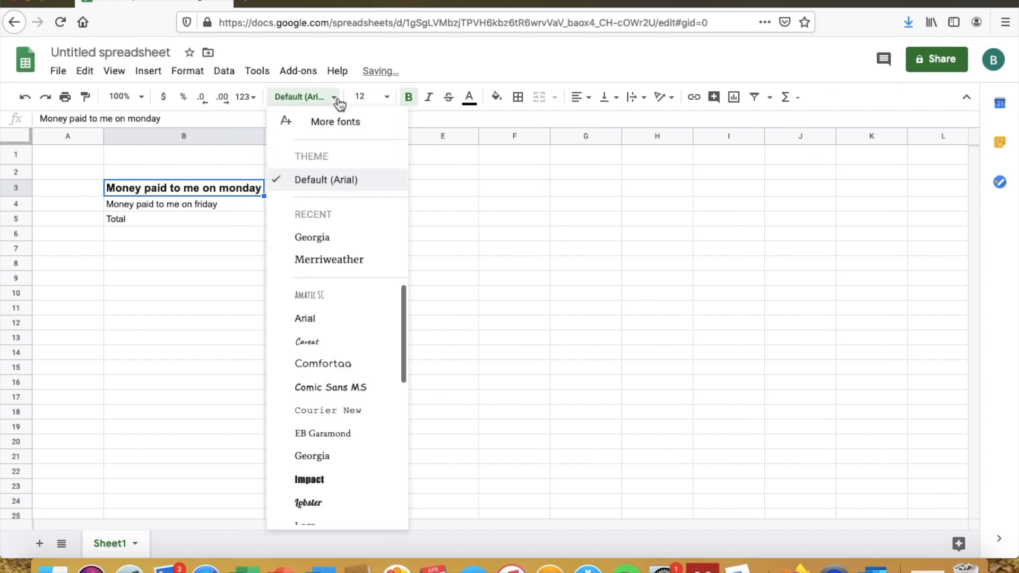
{"action": "left_click", "coordinate": [325, 238]}
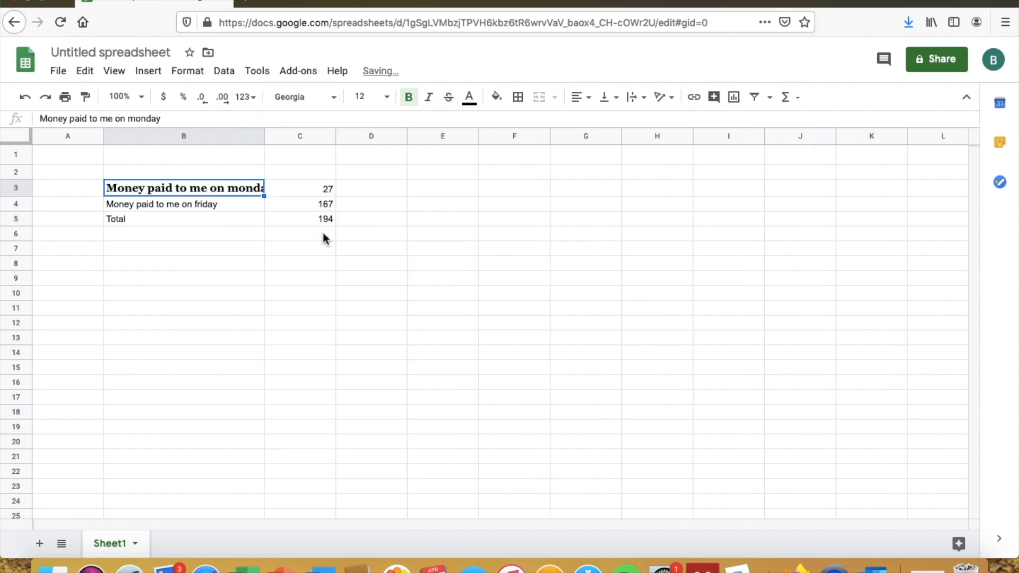
{"action": "double_click", "coordinate": [265, 135]}
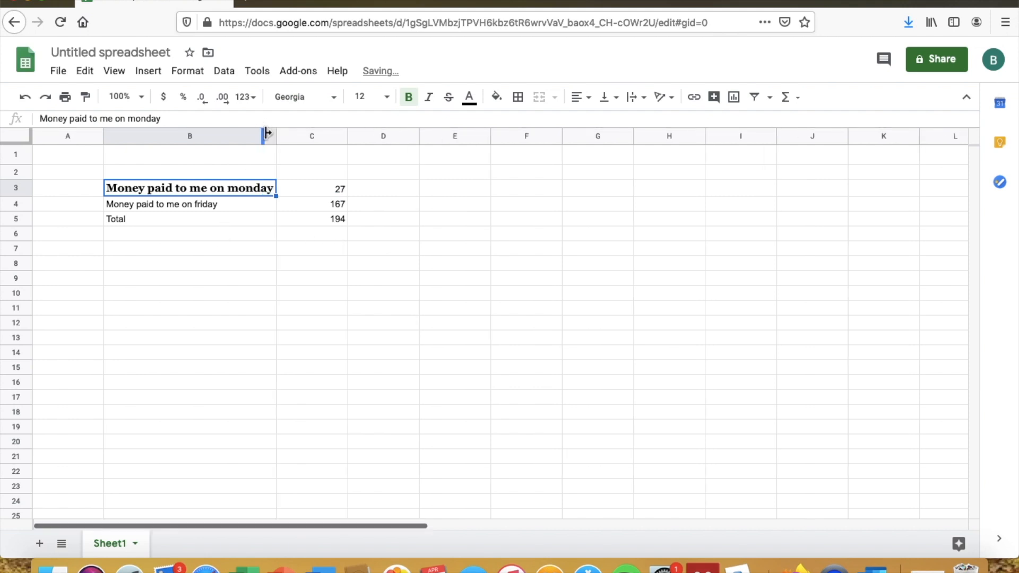
{"action": "left_click", "coordinate": [260, 282]}
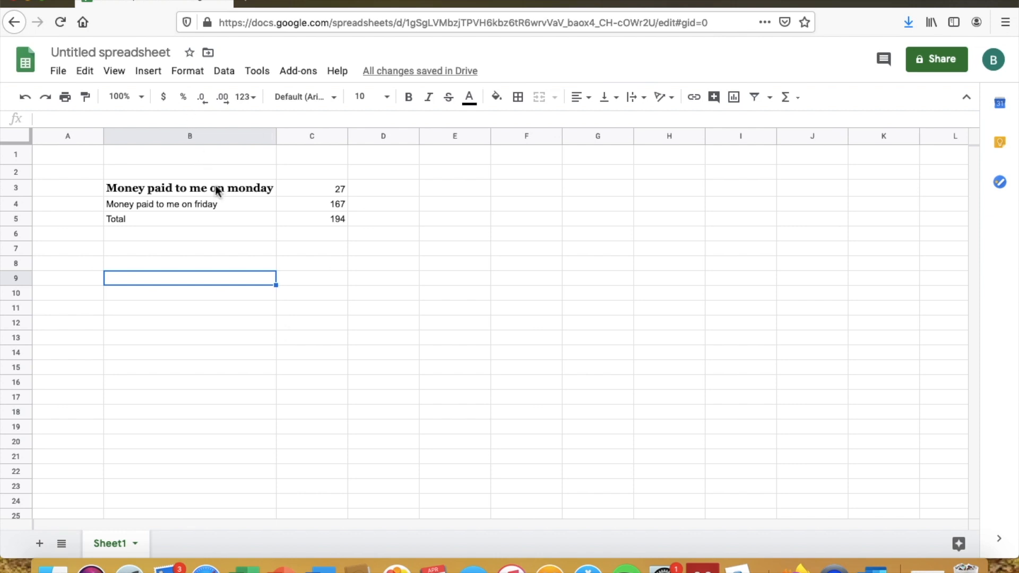
- Rename the untitled spreadsheet as "Money paid"
{"action": "left_click", "coordinate": [196, 172]}
{"action": "left_click", "coordinate": [176, 154]}
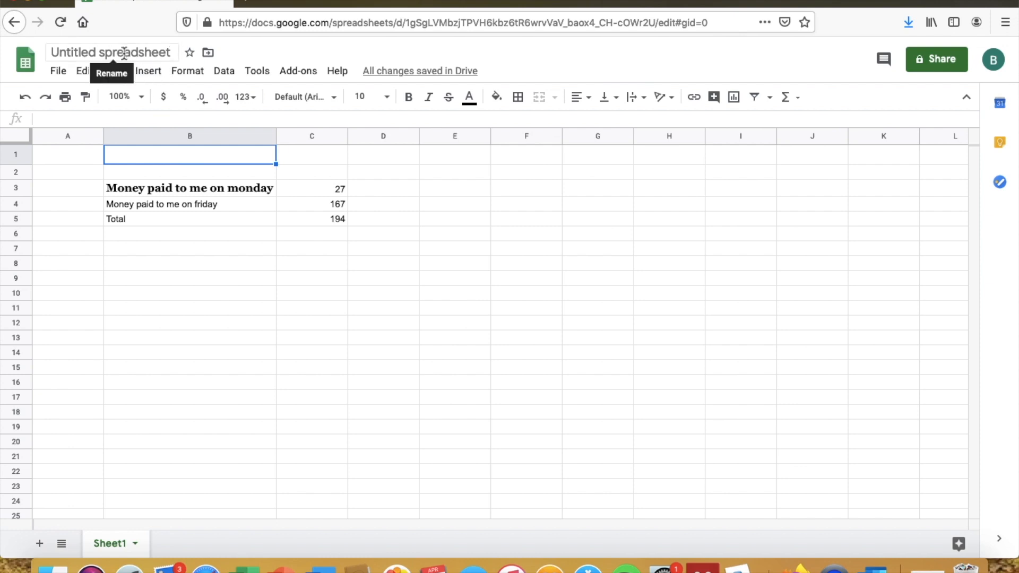
{"action": "double_click", "coordinate": [157, 55]}
{"action": "left_click", "coordinate": [160, 55]}
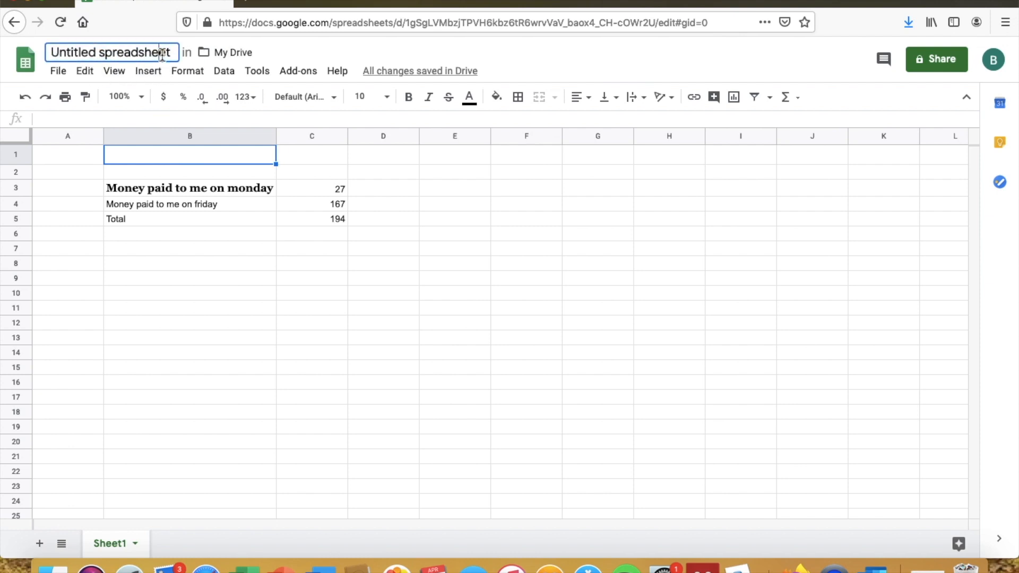
{"action": "left_click_drag", "start_coordinate": [176, 53], "coordinate": [48, 52]}
{"action": "key", "text": "BackSpace"}
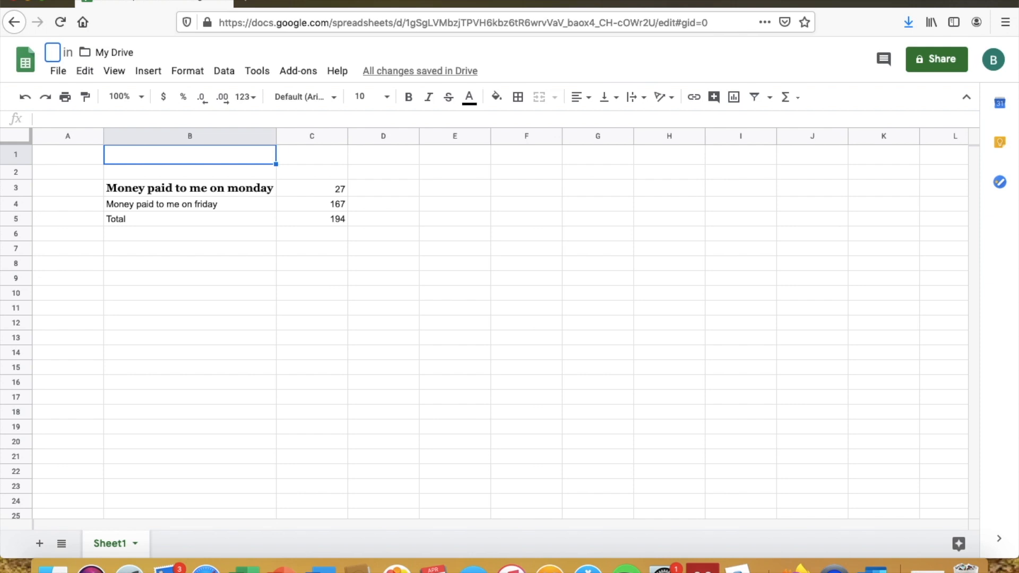
{"action": "type", "text": "Money paid"}
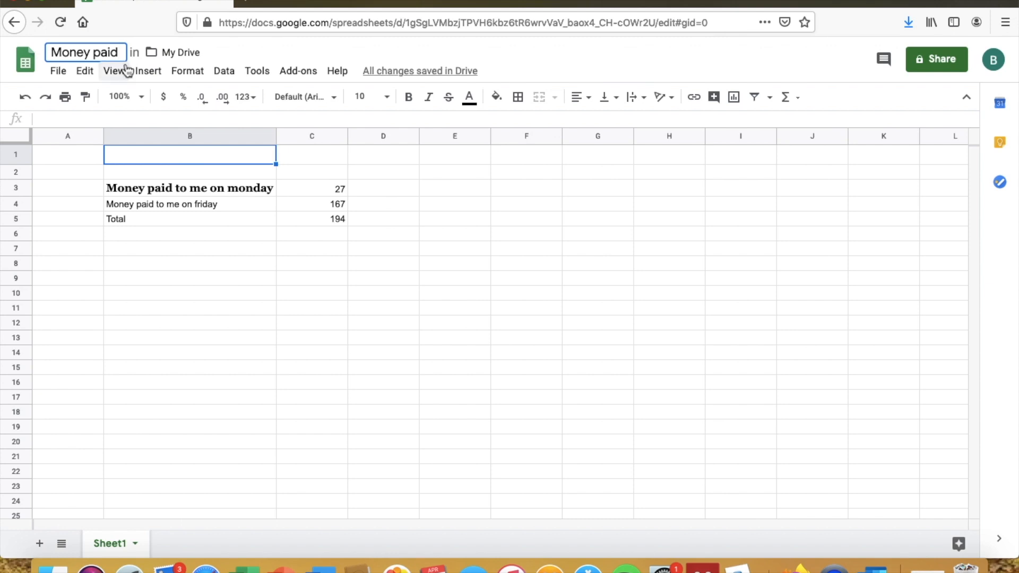
- Move the Money paid spreadsheet from My Drive into the Sheets folder
{"action": "left_click", "coordinate": [170, 52]}
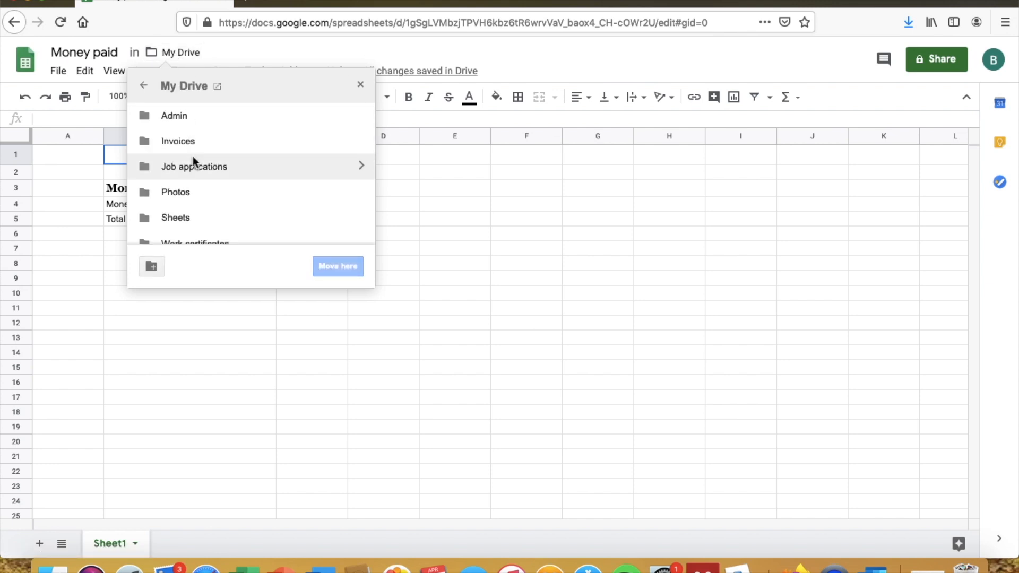
{"action": "scroll", "coordinate": [195, 161], "scroll_direction": "down", "scroll_amount": 2}
{"action": "scroll", "coordinate": [192, 156], "scroll_direction": "up", "scroll_amount": 2}
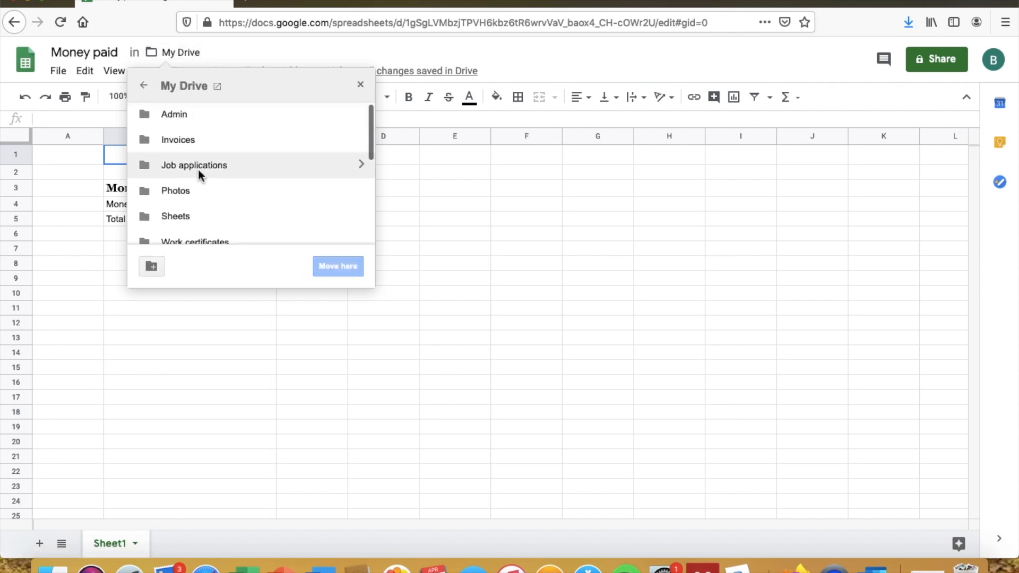
{"action": "scroll", "coordinate": [195, 164], "scroll_direction": "down", "scroll_amount": 1}
{"action": "scroll", "coordinate": [196, 165], "scroll_direction": "down", "scroll_amount": 1}
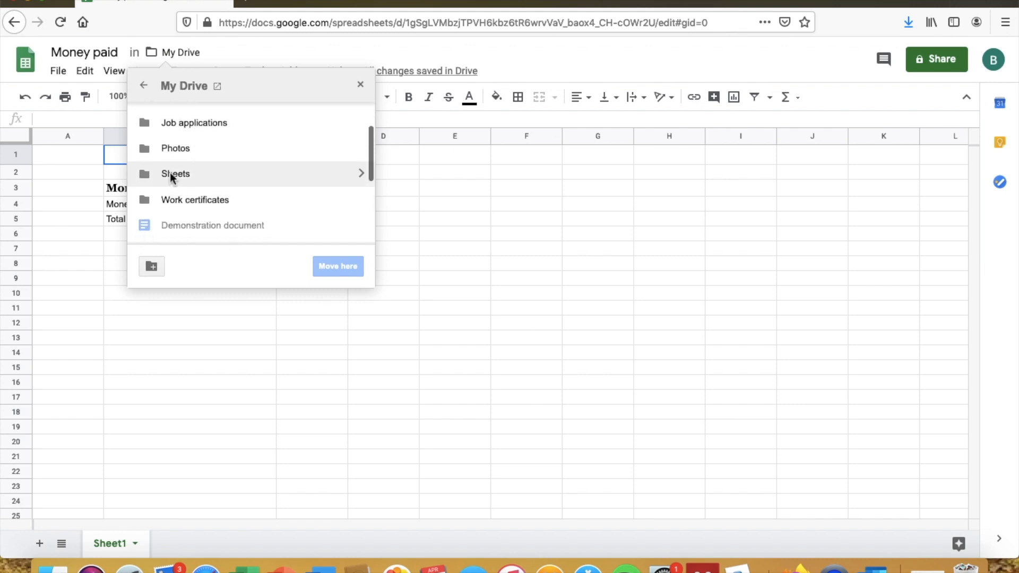
{"action": "left_click", "coordinate": [170, 173]}
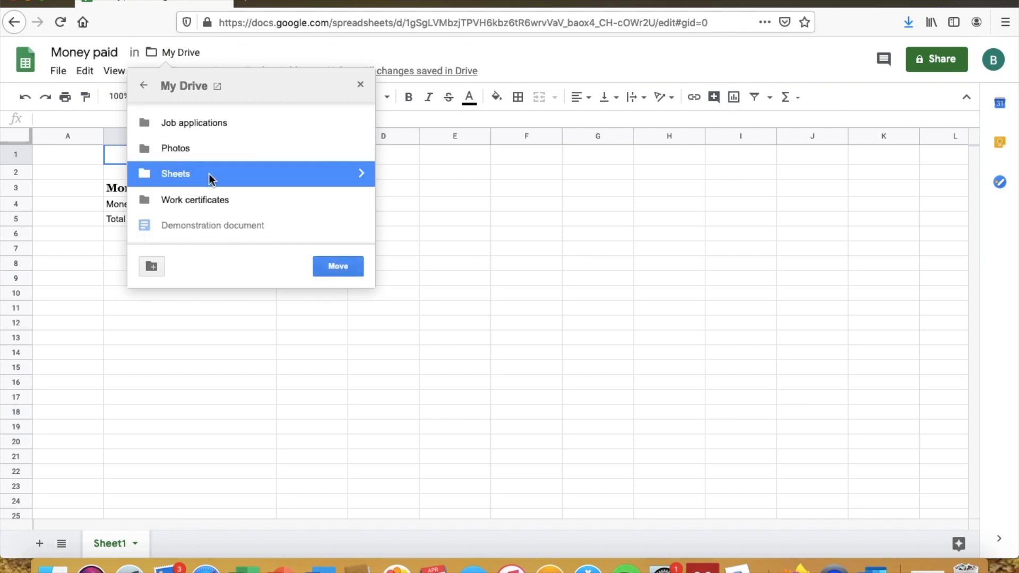
{"action": "left_click", "coordinate": [337, 268]}
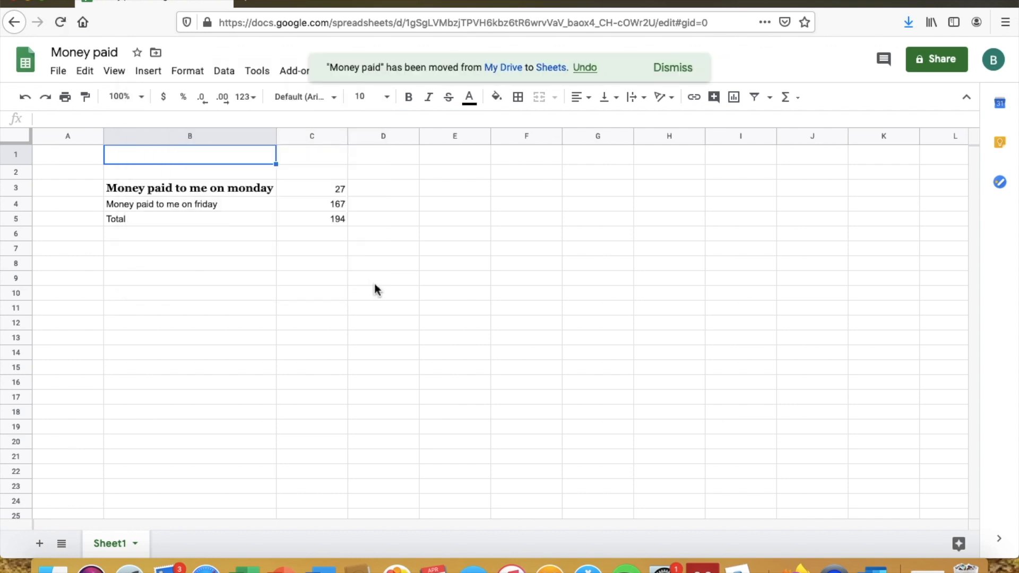
{"action": "left_click", "coordinate": [290, 270]}
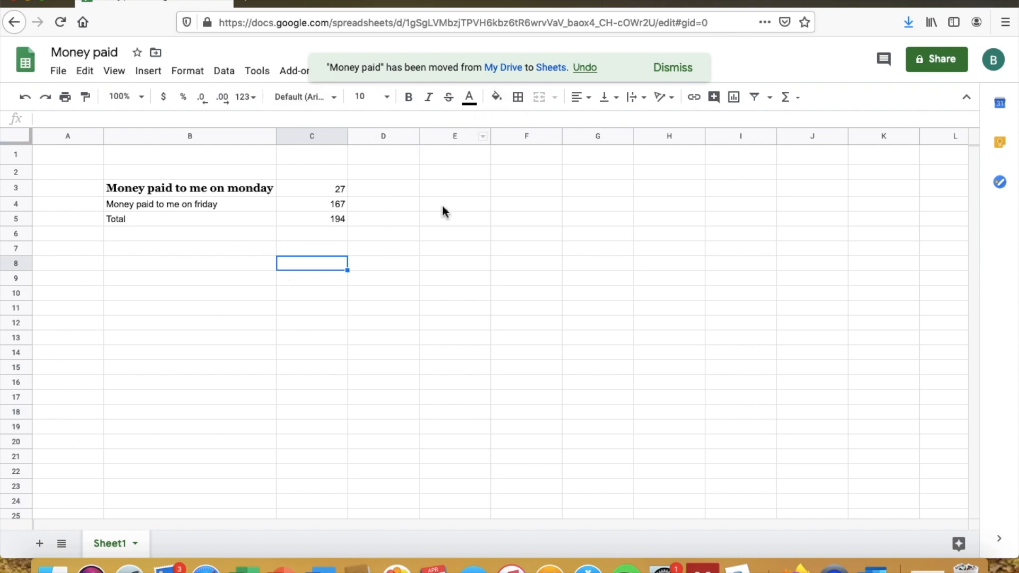
{"action": "left_click", "coordinate": [386, 260]}
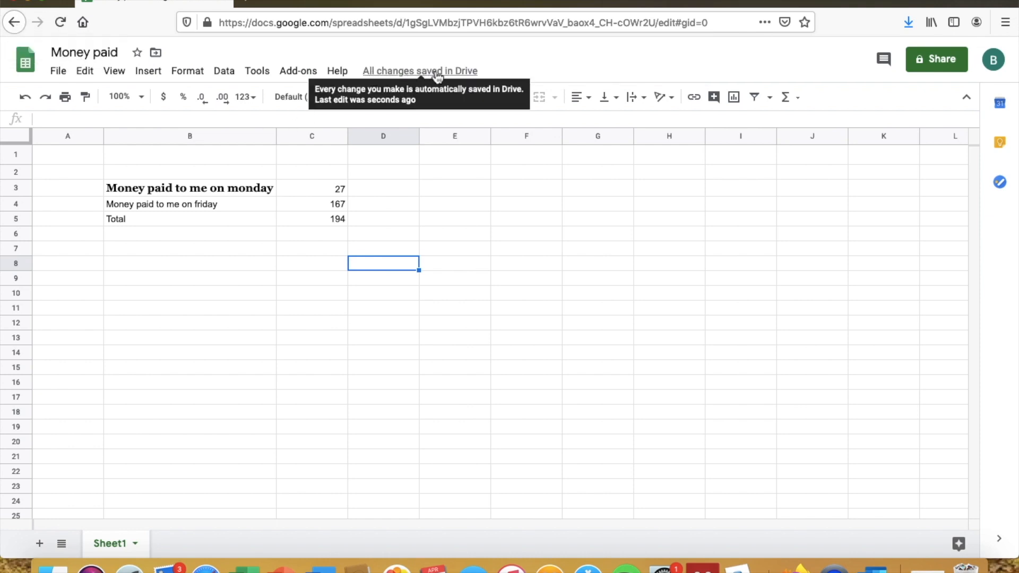
- Return to the Sheets home page and reopen the Money paid spreadsheet from the recent files
{"action": "left_click", "coordinate": [15, 25]}
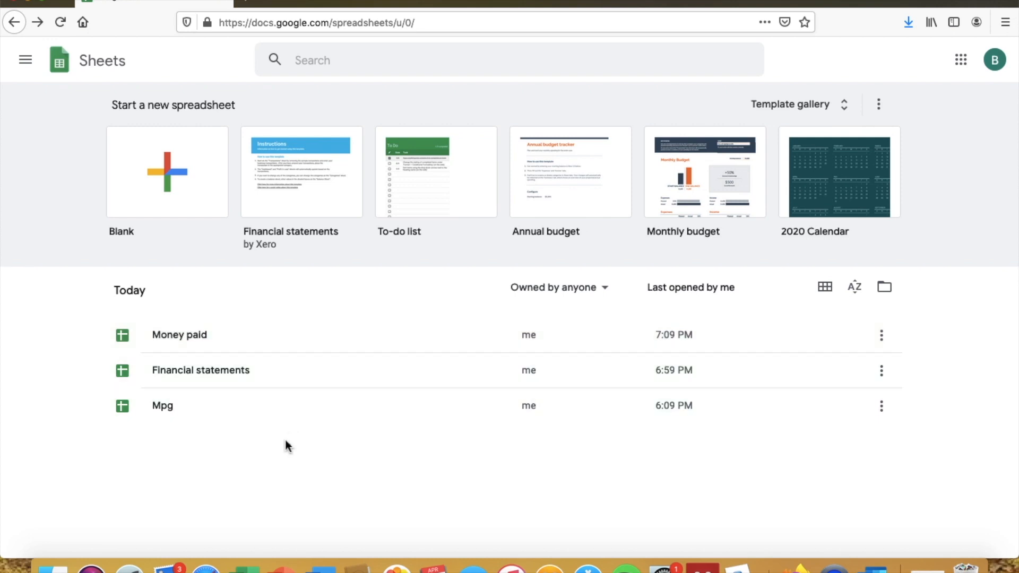
{"action": "left_click", "coordinate": [197, 336]}
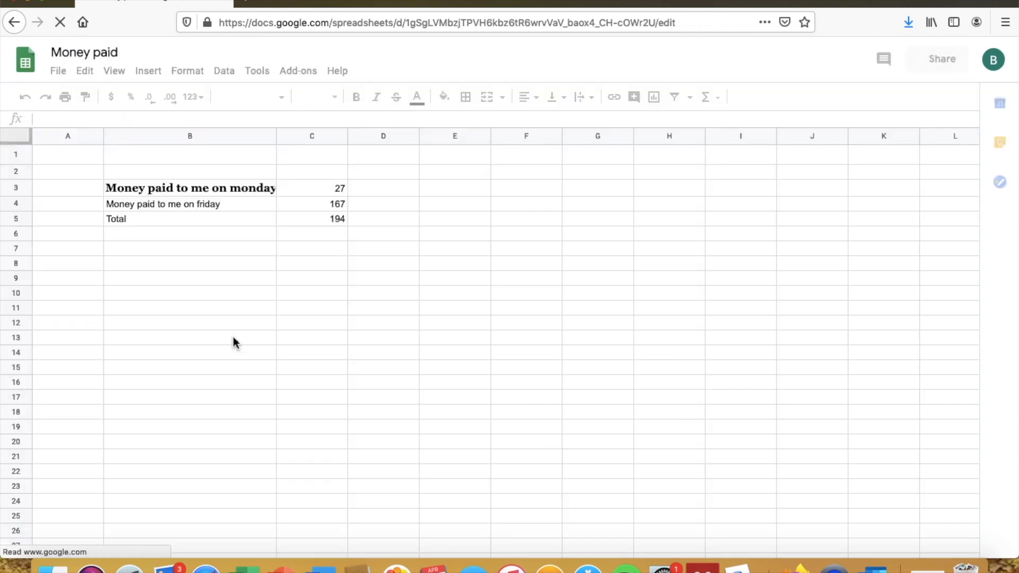
{"action": "left_click", "coordinate": [158, 262]}
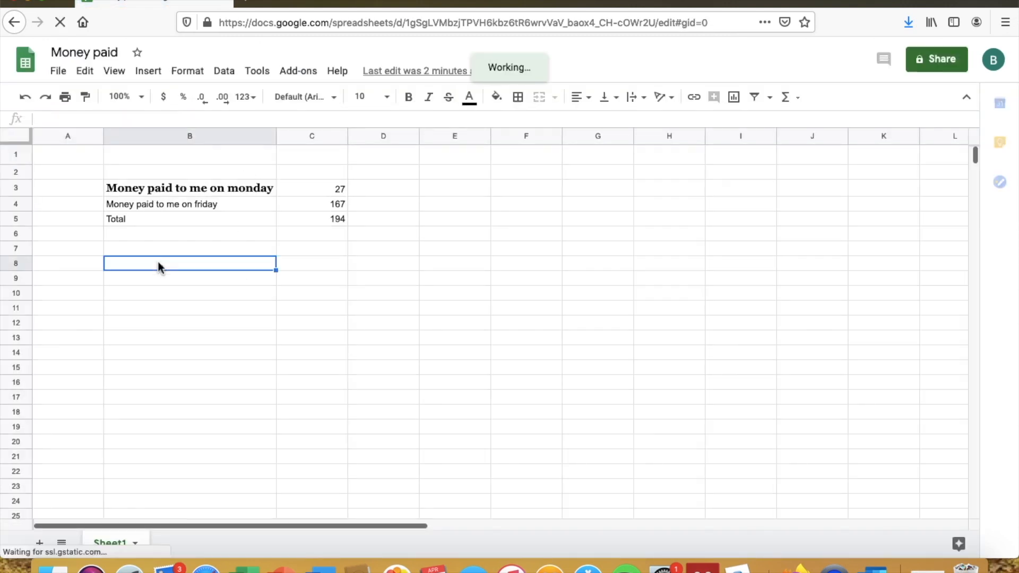
{"action": "left_click", "coordinate": [139, 233]}
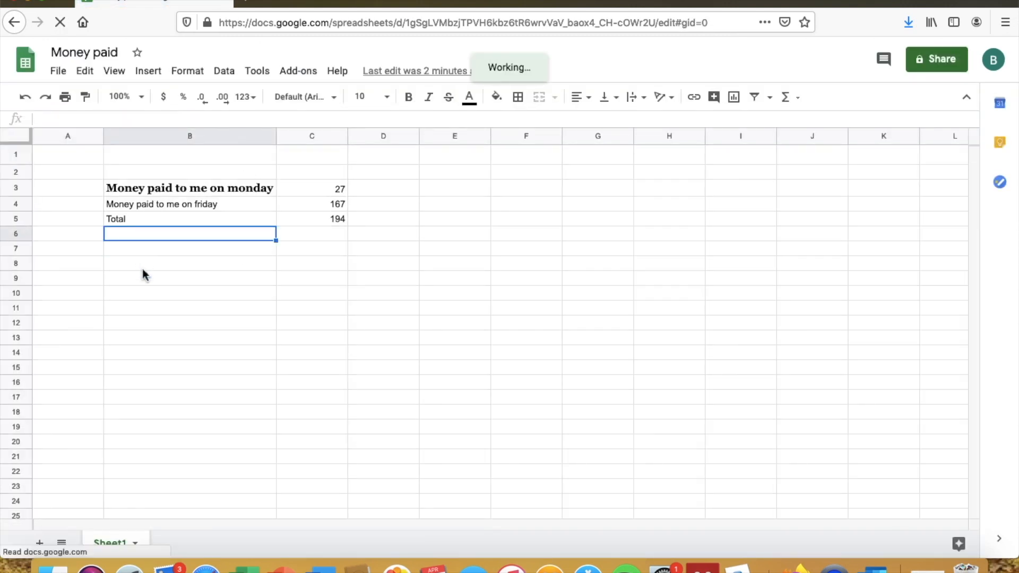
{"action": "left_click", "coordinate": [142, 268]}
- Switch to Google Drive from the Sheets home page and open the Money paid spreadsheet inside the Sheets folder
{"action": "left_click", "coordinate": [14, 23]}
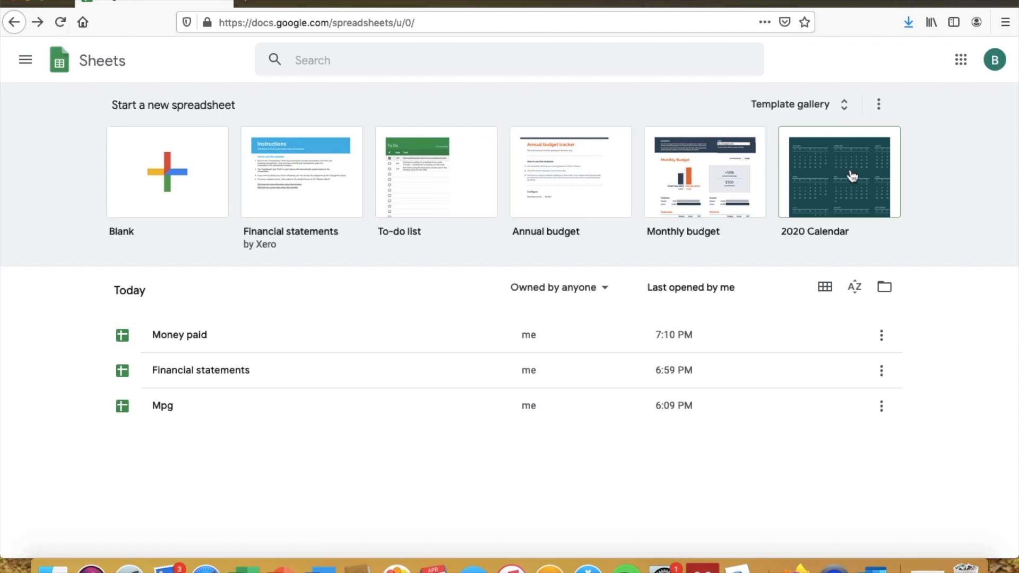
{"action": "left_click", "coordinate": [962, 60]}
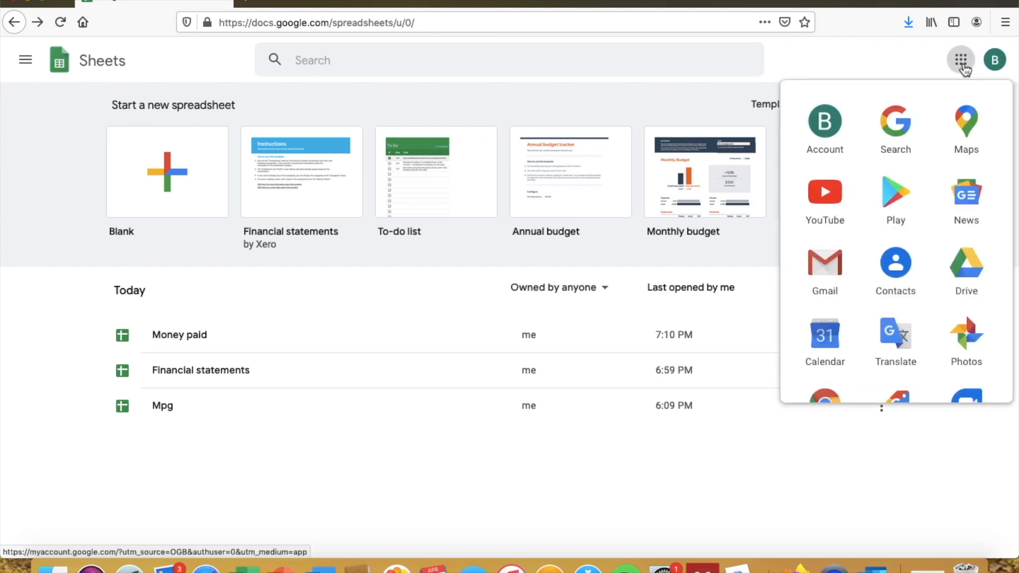
{"action": "left_click", "coordinate": [974, 270]}
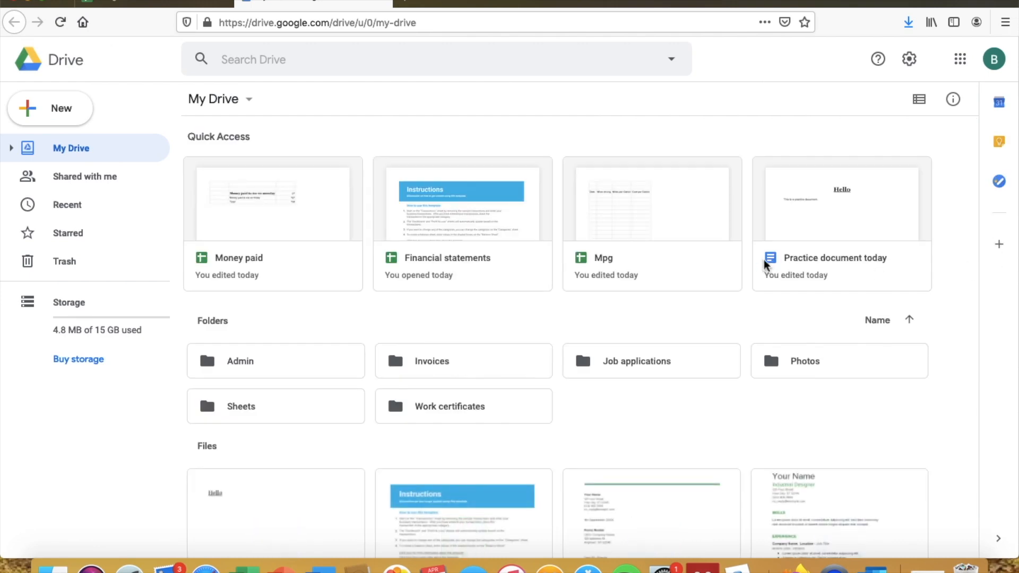
{"action": "scroll", "coordinate": [619, 288], "scroll_direction": "down", "scroll_amount": 1}
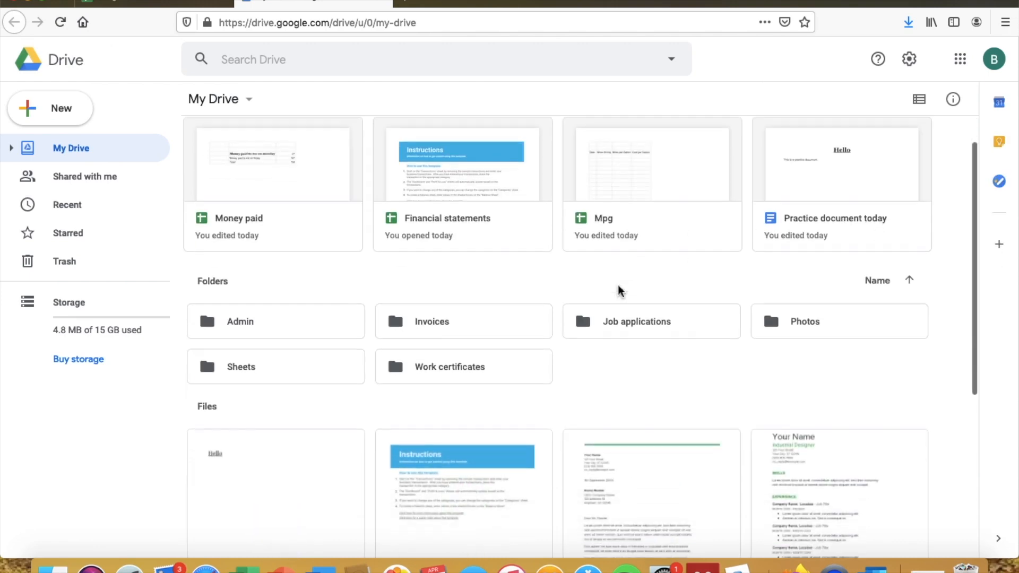
{"action": "double_click", "coordinate": [266, 367]}
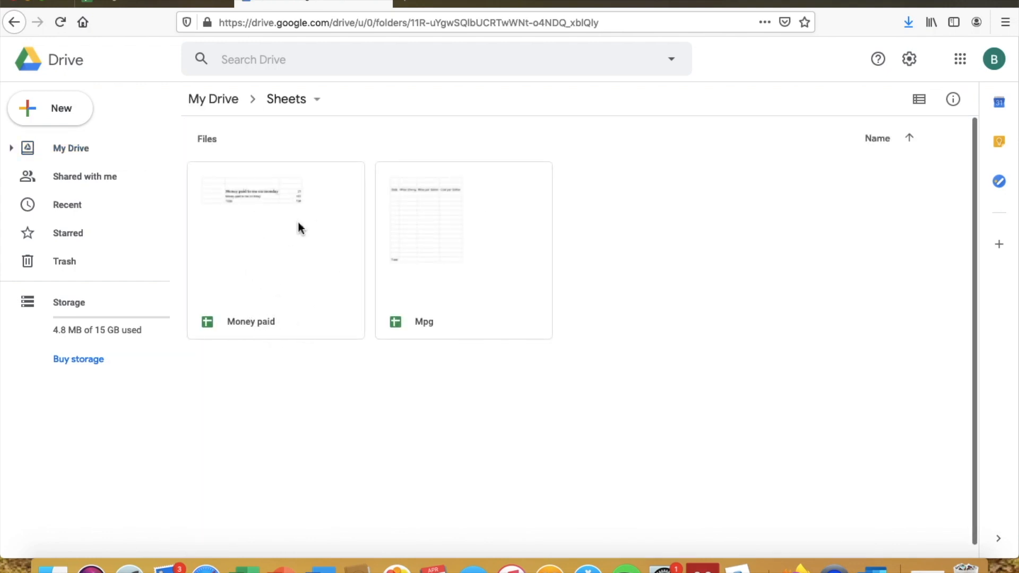
{"action": "double_click", "coordinate": [285, 274]}
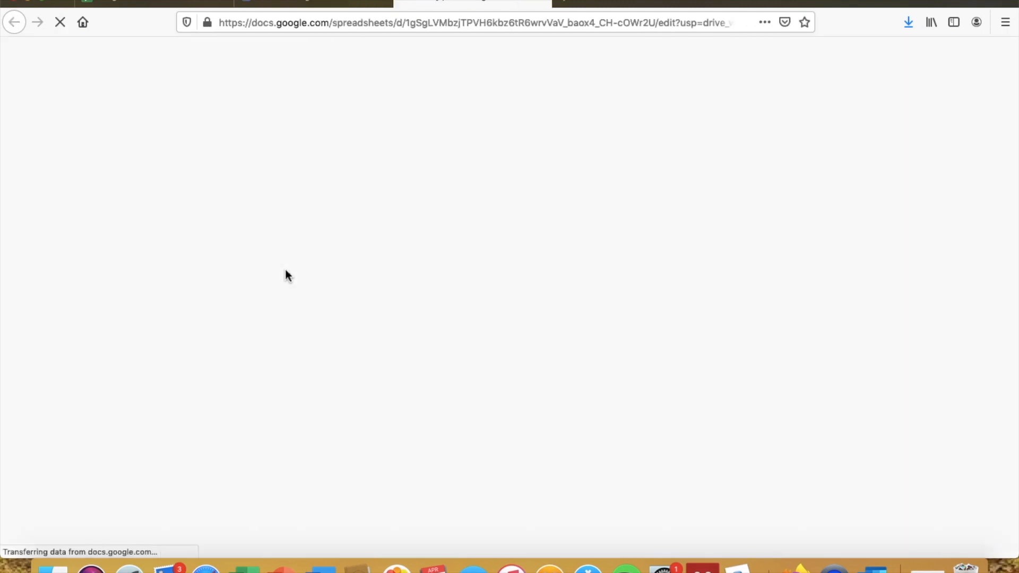